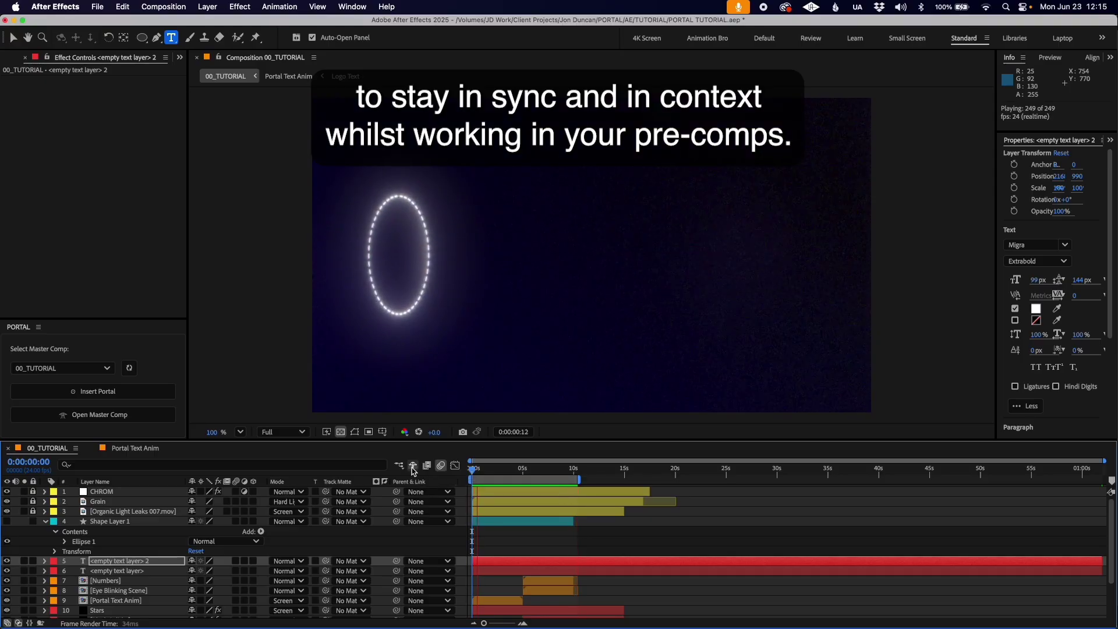
Scrub 00_TUTORIAL to the green eye opening, then open and scrub Eye Blinking Scene
{"action": "left_click", "coordinate": [534, 473]}
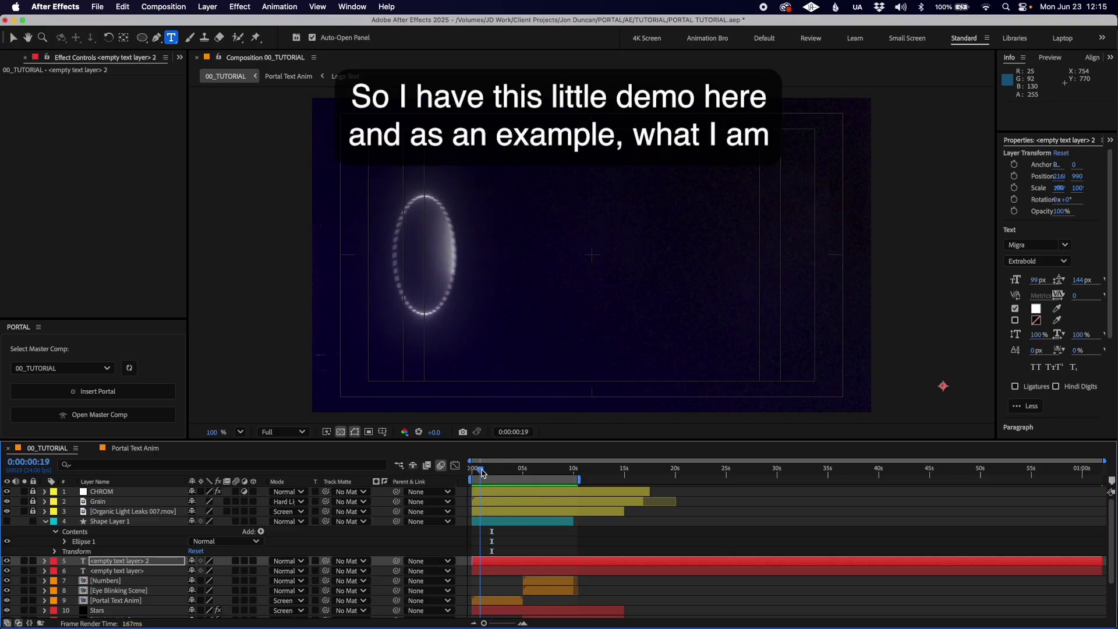
{"action": "mouse_move", "coordinate": [534, 473]}
{"action": "left_mouse_down"}
{"action": "mouse_move", "coordinate": [542, 491]}
{"action": "mouse_move", "coordinate": [523, 475]}
{"action": "mouse_move", "coordinate": [550, 478]}
{"action": "left_mouse_up"}
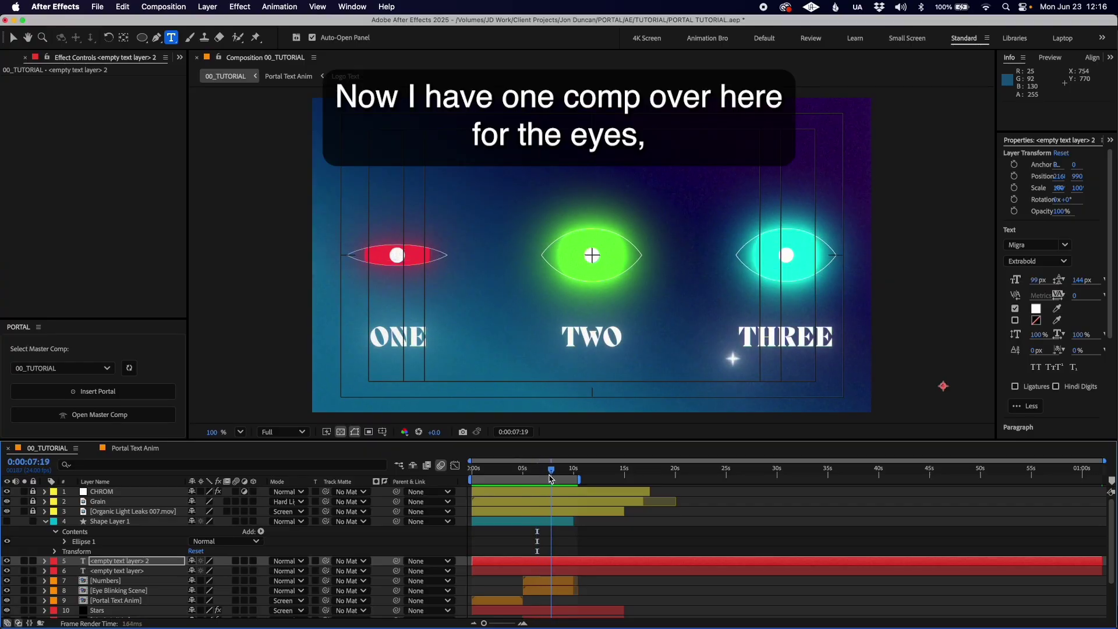
{"action": "double_click", "coordinate": [542, 590]}
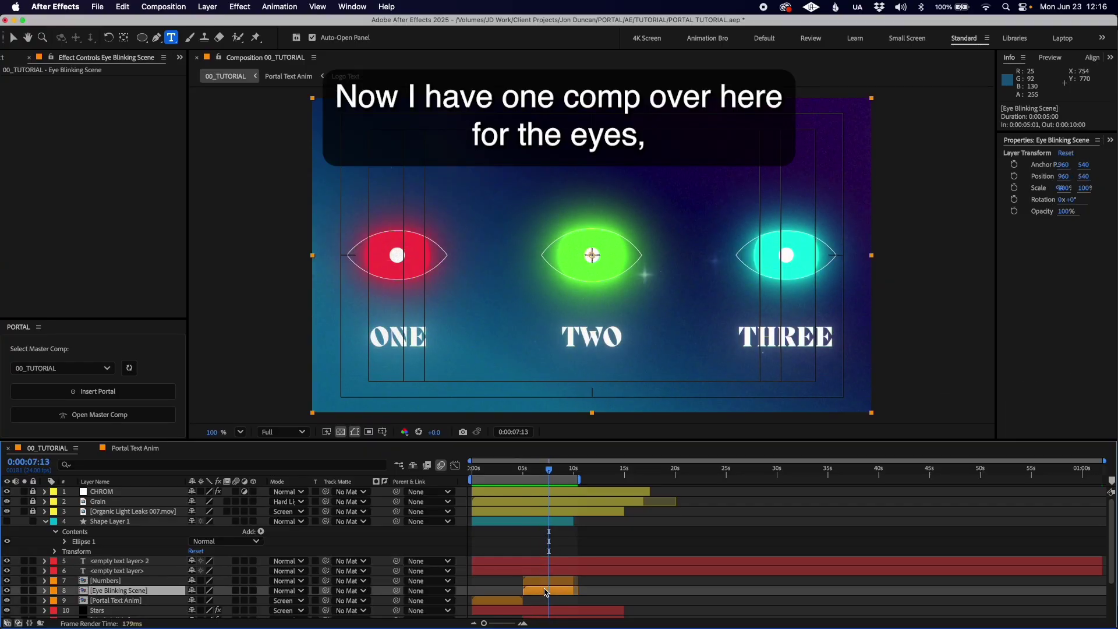
{"action": "left_click_drag", "start_coordinate": [515, 476], "coordinate": [892, 476]}
Return to 00_TUTORIAL via the Mini-Flowchart, then open and scrub the Numbers pre-comp
{"action": "key", "text": "Tab"}
{"action": "left_click", "coordinate": [490, 481]}
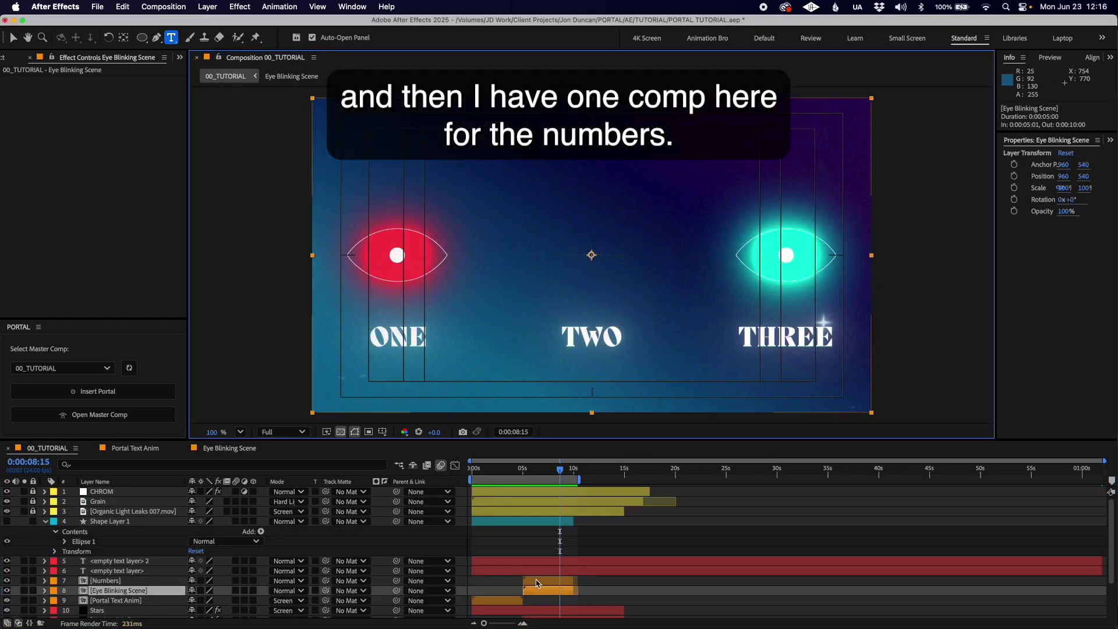
{"action": "double_click", "coordinate": [536, 583]}
{"action": "left_click_drag", "start_coordinate": [497, 471], "coordinate": [596, 479]}
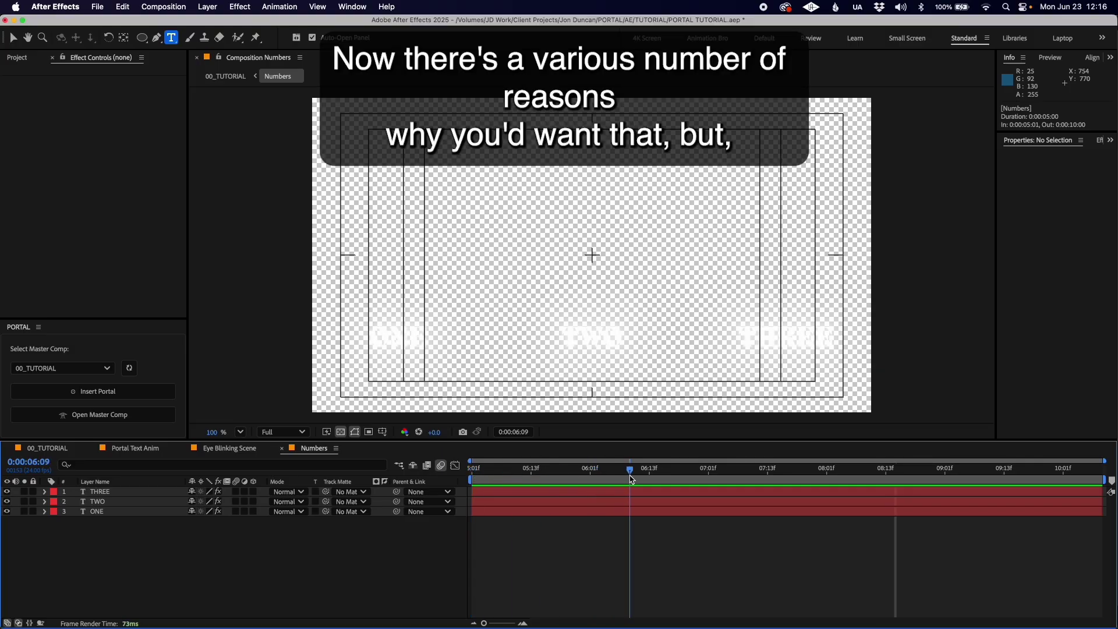
Preview the numbers fading in and compare with 00_TUTORIAL to find where the third eye opens
{"action": "left_click_drag", "start_coordinate": [631, 479], "coordinate": [812, 489]}
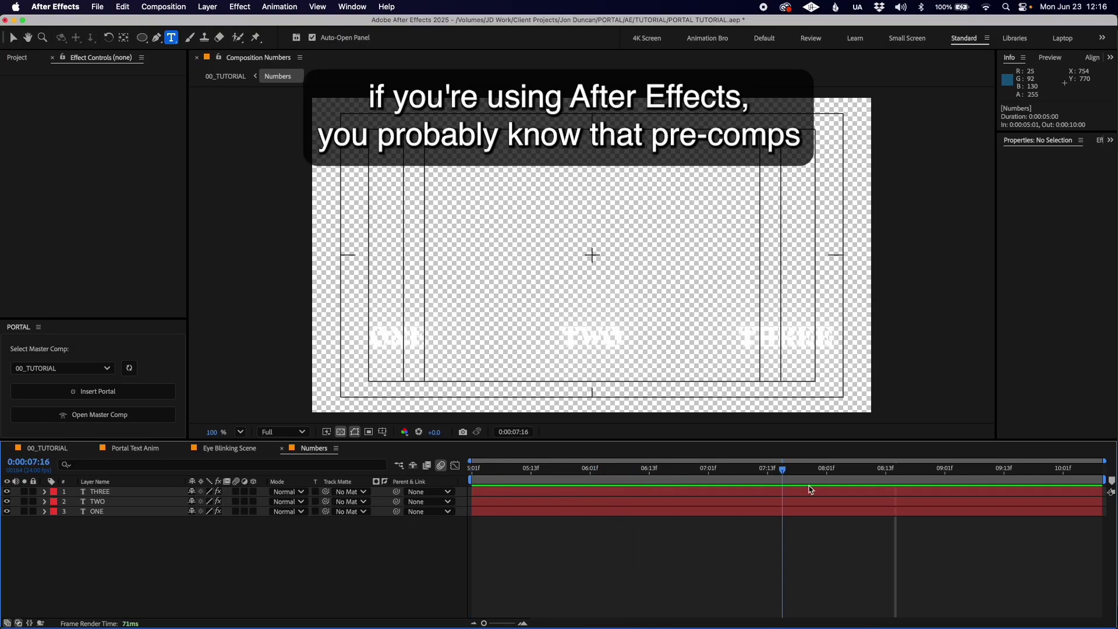
{"action": "mouse_move", "coordinate": [738, 475]}
{"action": "left_mouse_down"}
{"action": "mouse_move", "coordinate": [472, 472]}
{"action": "mouse_move", "coordinate": [740, 483]}
{"action": "left_mouse_up"}
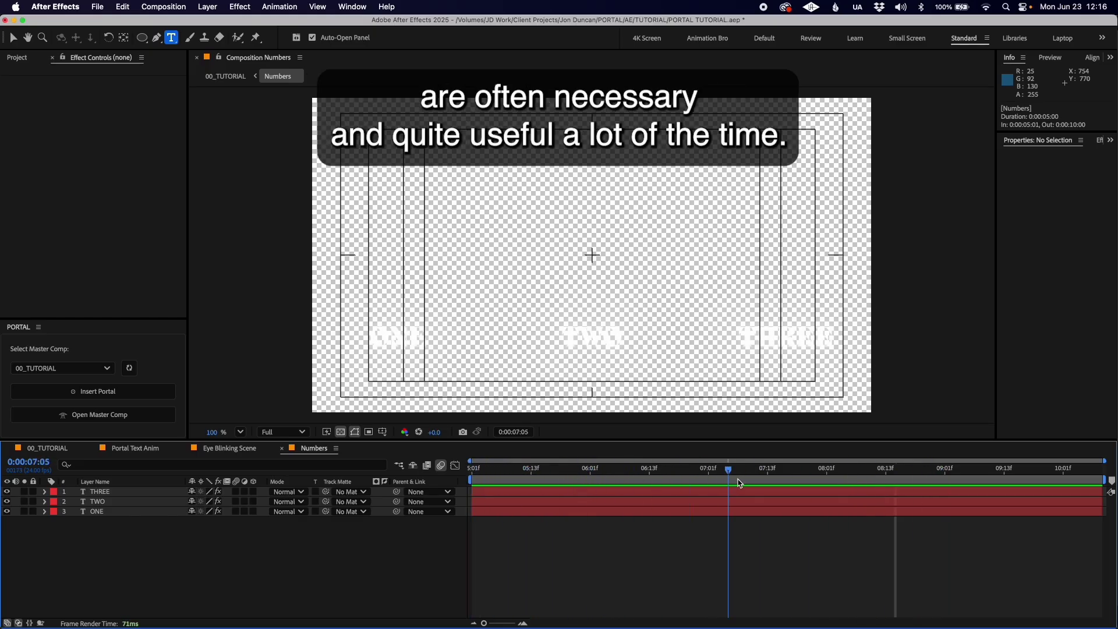
{"action": "left_click_drag", "start_coordinate": [847, 486], "coordinate": [450, 460]}
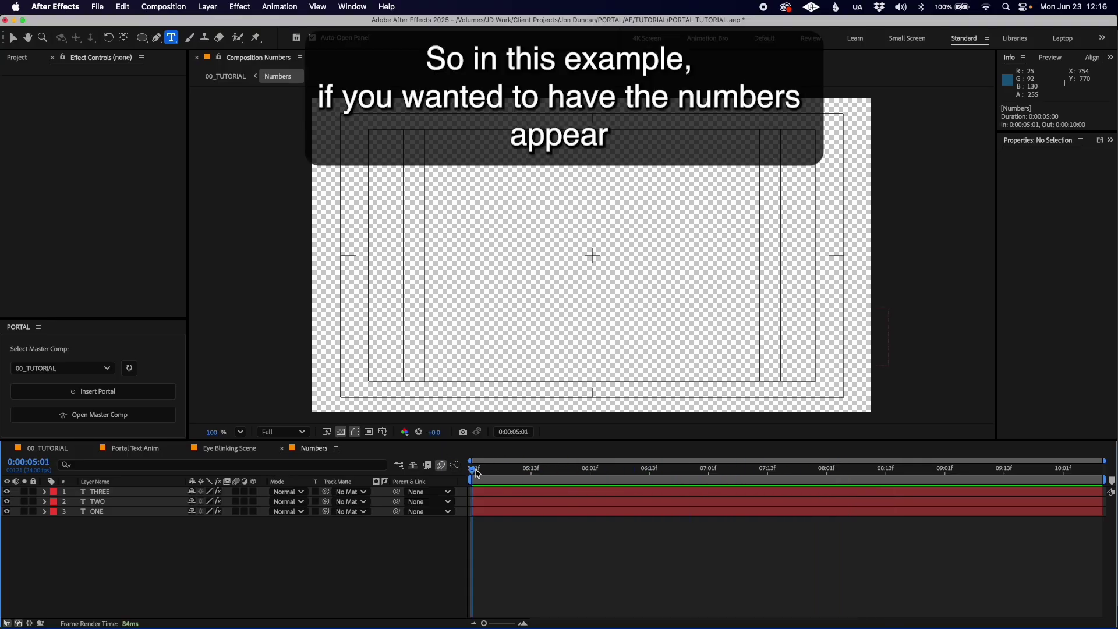
{"action": "left_click_drag", "start_coordinate": [476, 473], "coordinate": [533, 473]}
{"action": "key", "text": "Tab"}
{"action": "left_click", "coordinate": [501, 476]}
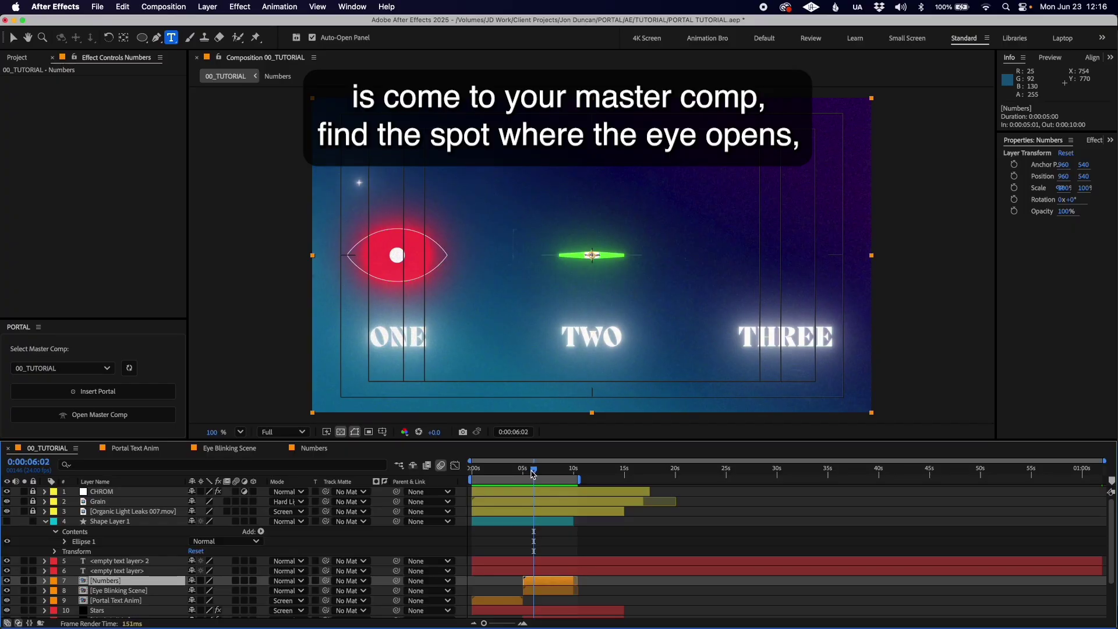
{"action": "double_click", "coordinate": [544, 580]}
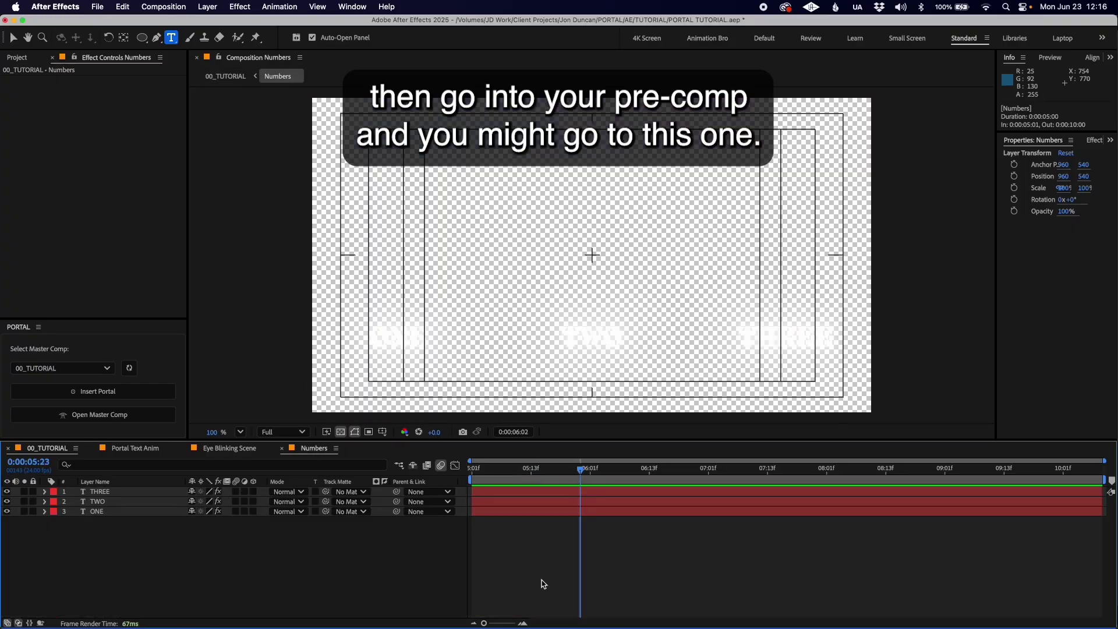
{"action": "left_click", "coordinate": [532, 501]}
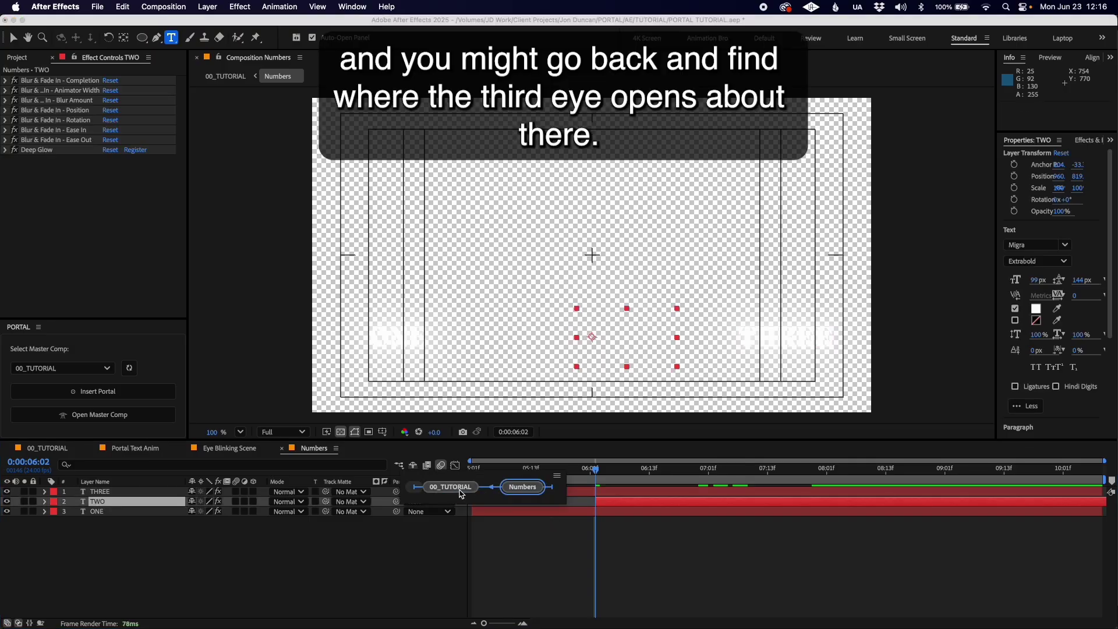
{"action": "key", "text": "shift+Escape"}
{"action": "left_click_drag", "start_coordinate": [535, 471], "coordinate": [545, 475]}
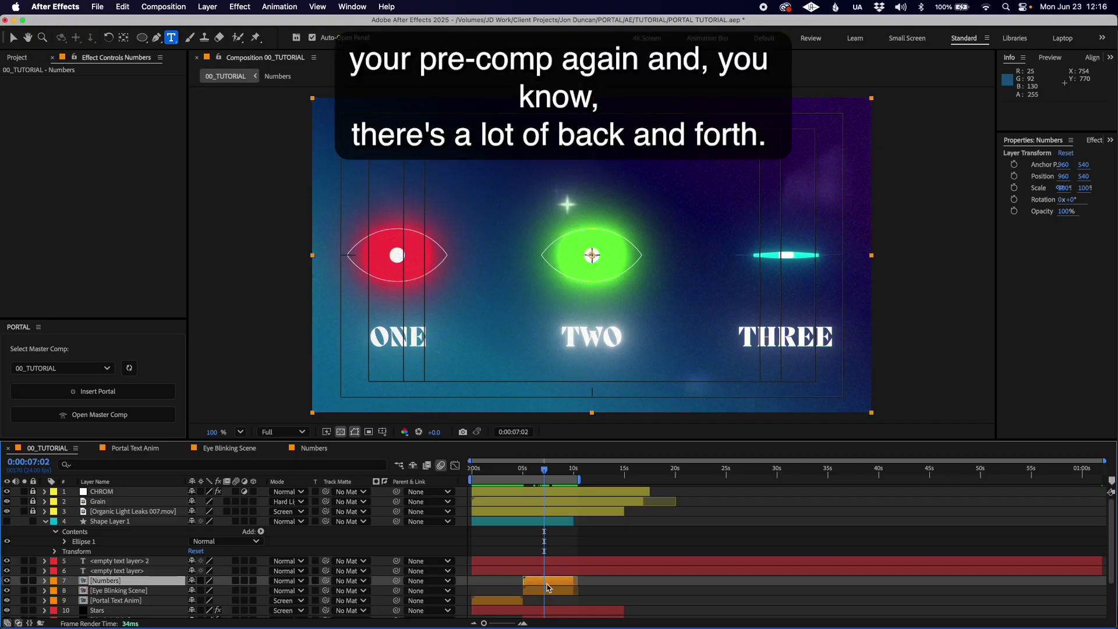
{"action": "double_click", "coordinate": [546, 582]}
Trim THREE, TWO and ONE to start at 0:00:05:01 and turn off the transparency grid
{"action": "left_click", "coordinate": [653, 494]}
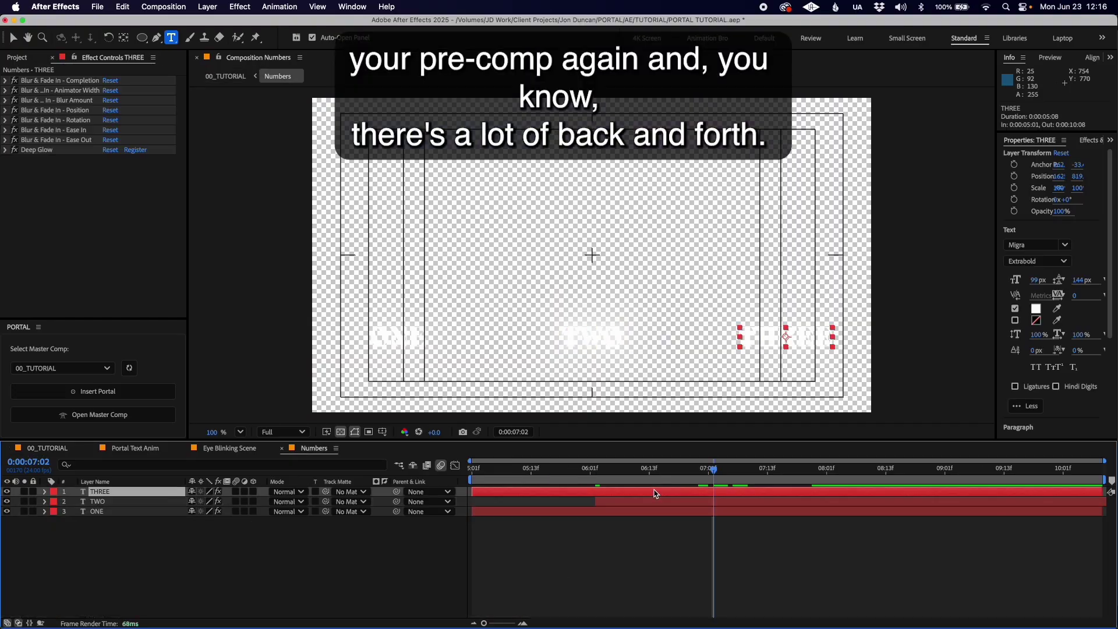
{"action": "key", "text": "alt+bracketleft"}
{"action": "left_click_drag", "start_coordinate": [487, 476], "coordinate": [432, 474]}
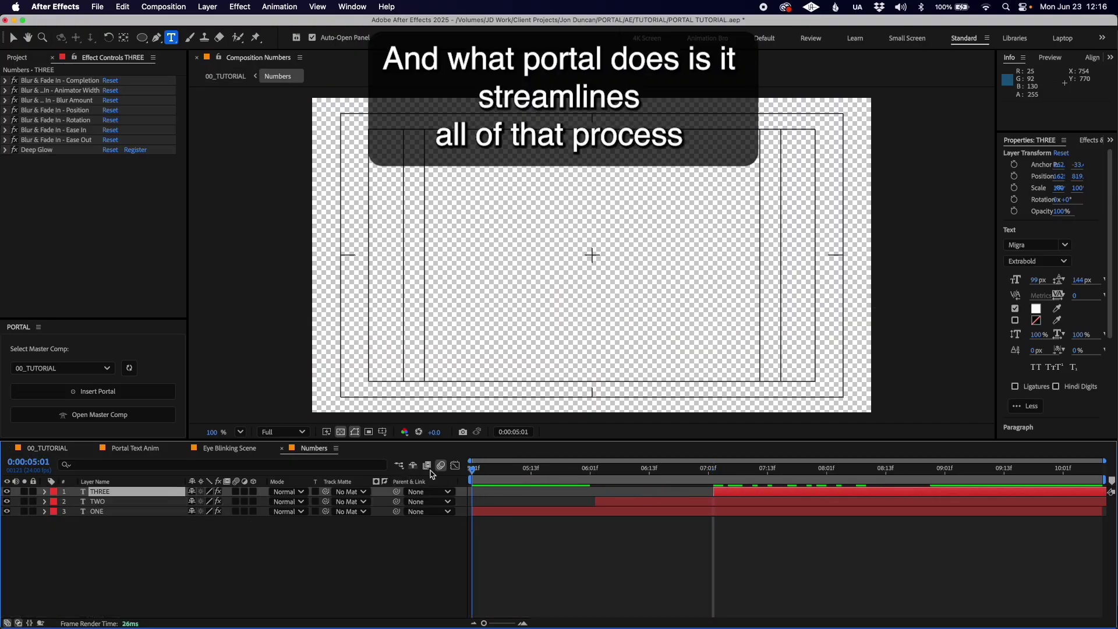
{"action": "left_click", "coordinate": [170, 512], "text": "shift"}
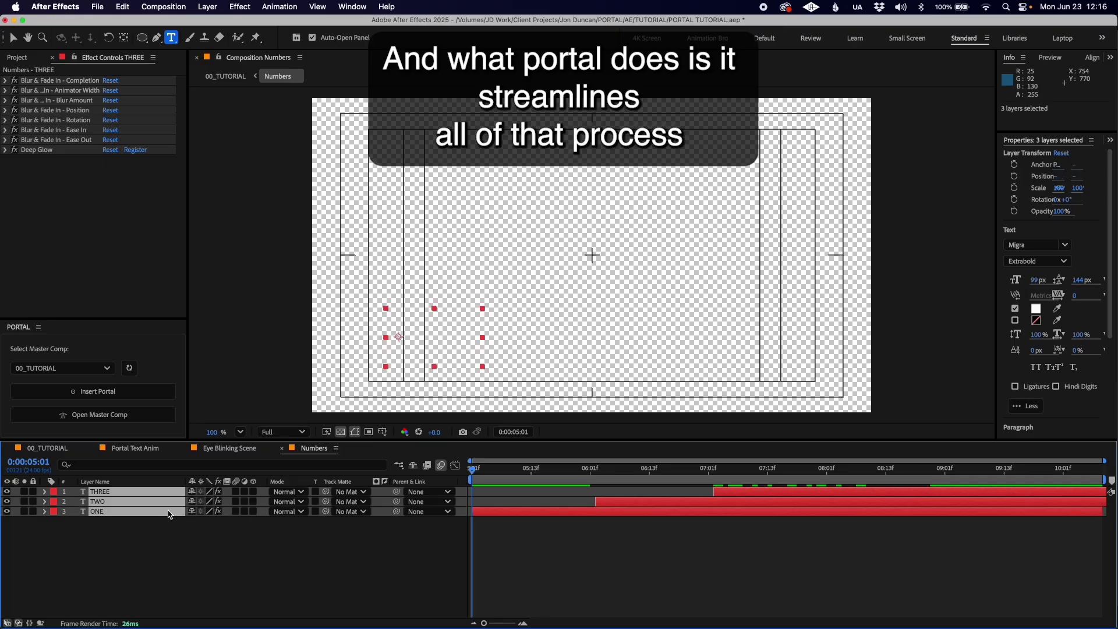
{"action": "key", "text": "alt+bracketleft"}
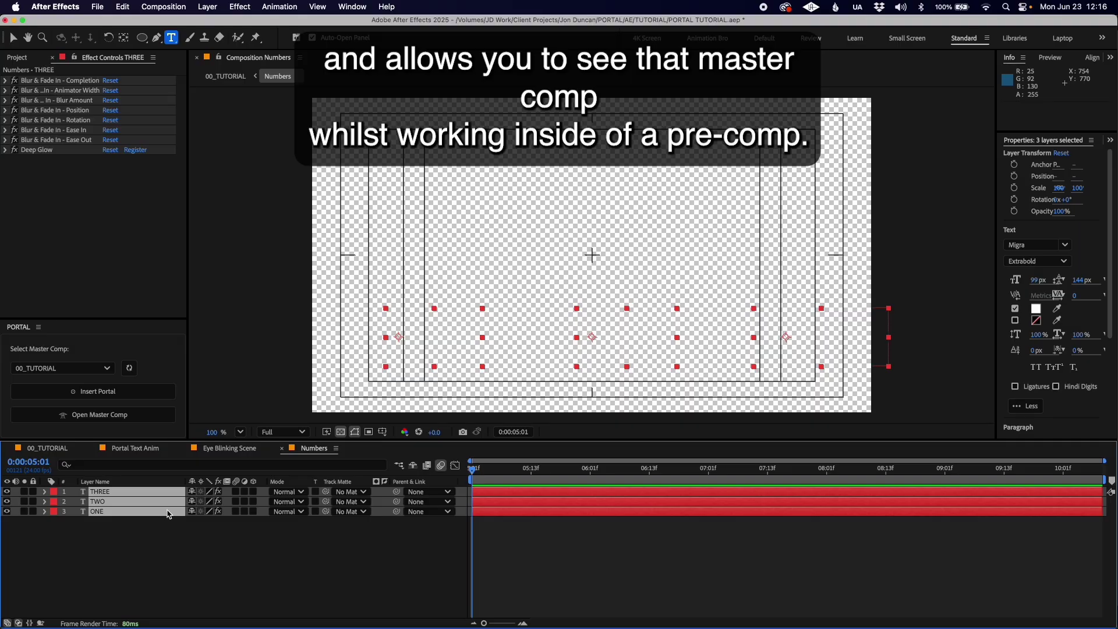
{"action": "left_click", "coordinate": [184, 588]}
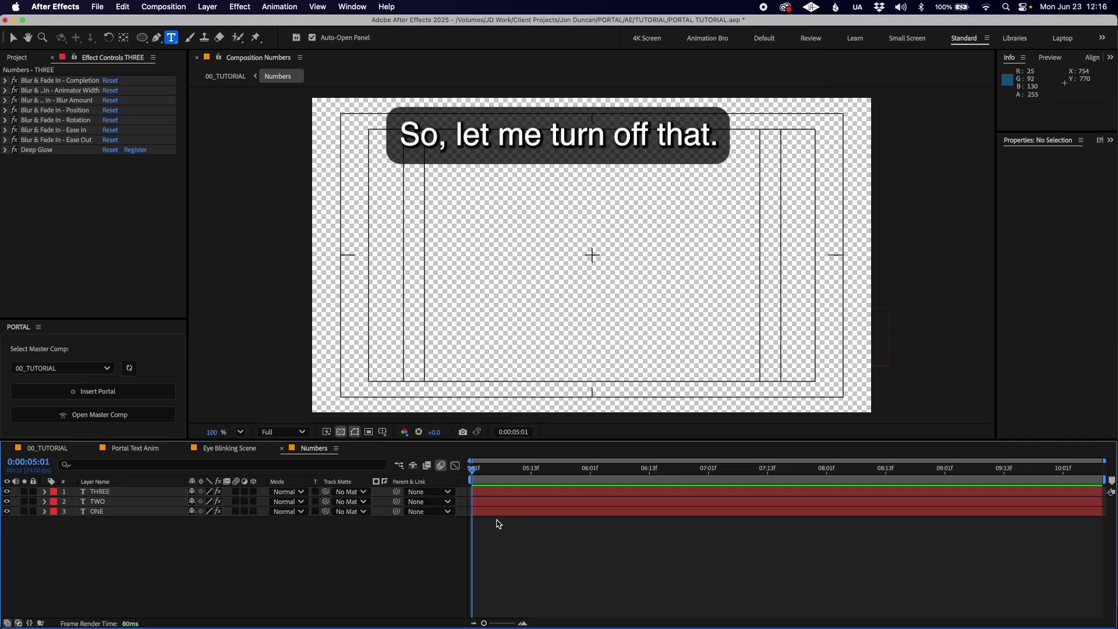
{"action": "left_click", "coordinate": [341, 434]}
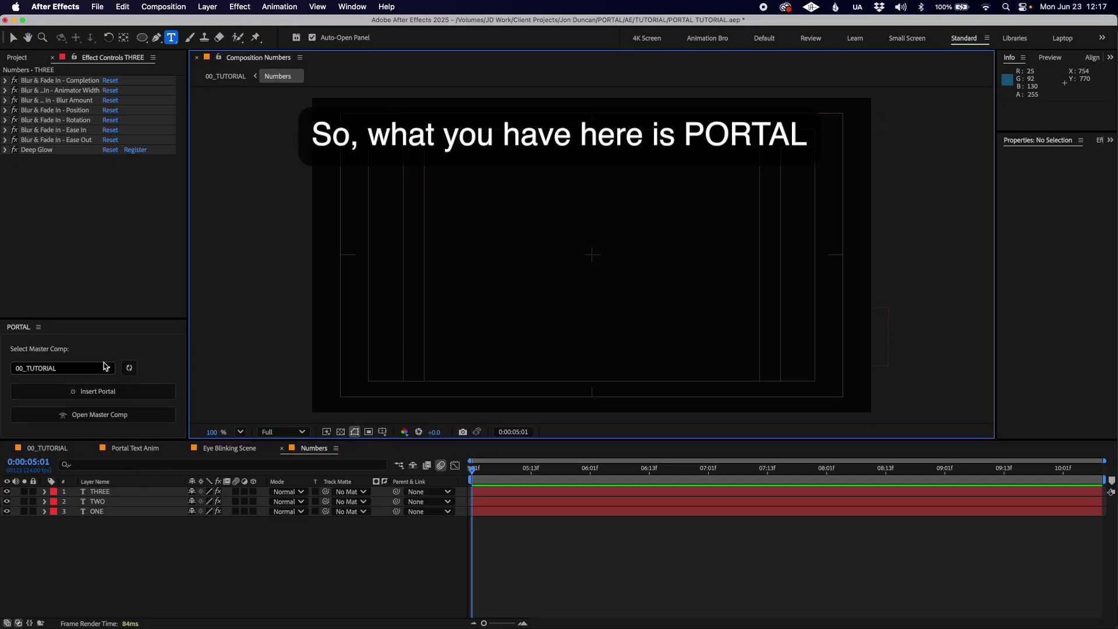
{"action": "left_click", "coordinate": [98, 369]}
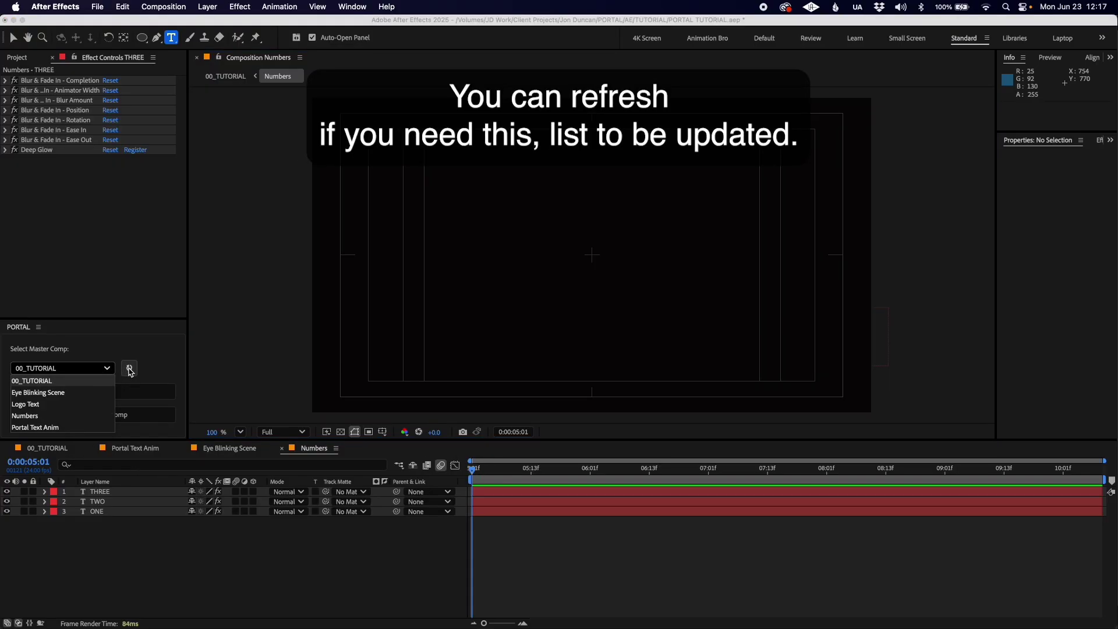
{"action": "left_click", "coordinate": [129, 370]}
{"action": "left_click", "coordinate": [91, 369]}
{"action": "left_click", "coordinate": [55, 383]}
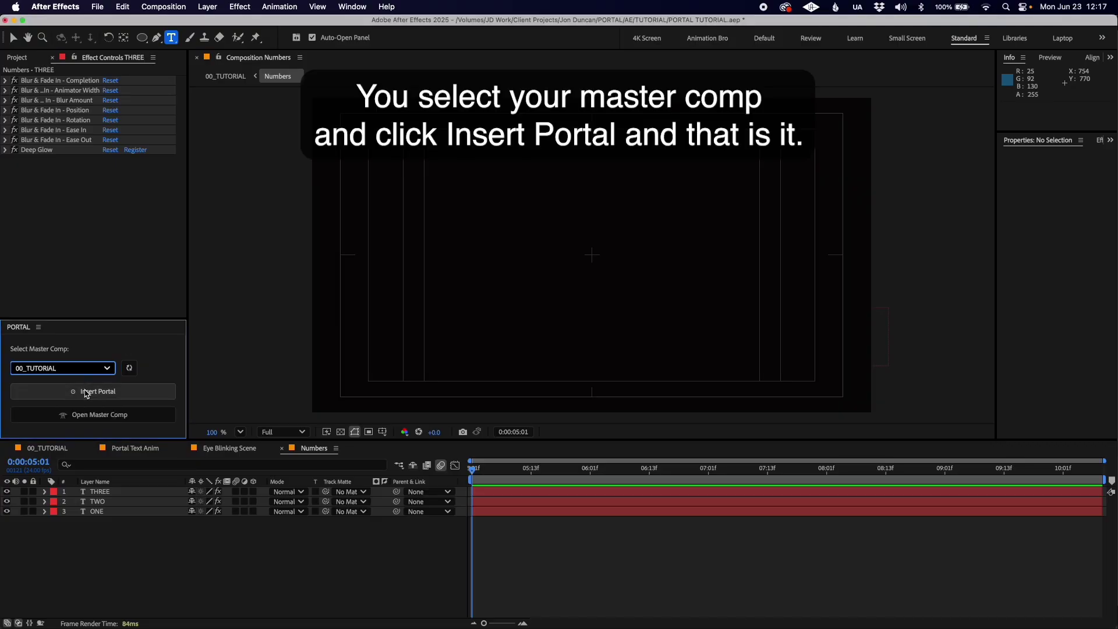
{"action": "left_click", "coordinate": [88, 390]}
Confirm the inserted Portal proxy and scrub Numbers to see 00_TUTORIAL behind the numbers
{"action": "left_click", "coordinate": [562, 230]}
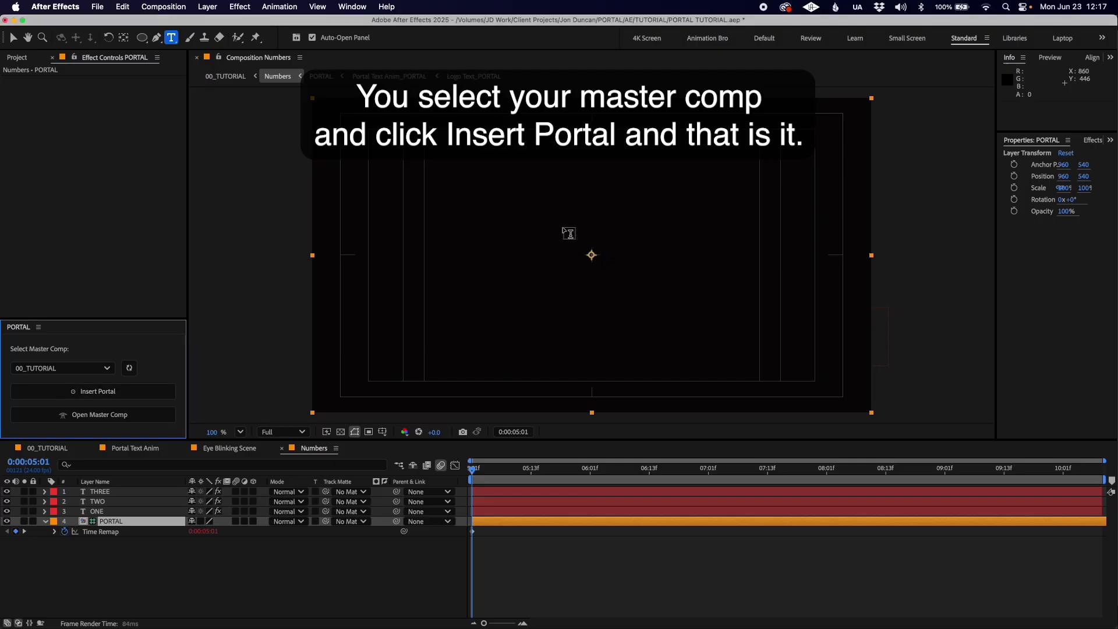
{"action": "left_click", "coordinate": [474, 475]}
{"action": "left_click_drag", "start_coordinate": [474, 475], "coordinate": [527, 475]}
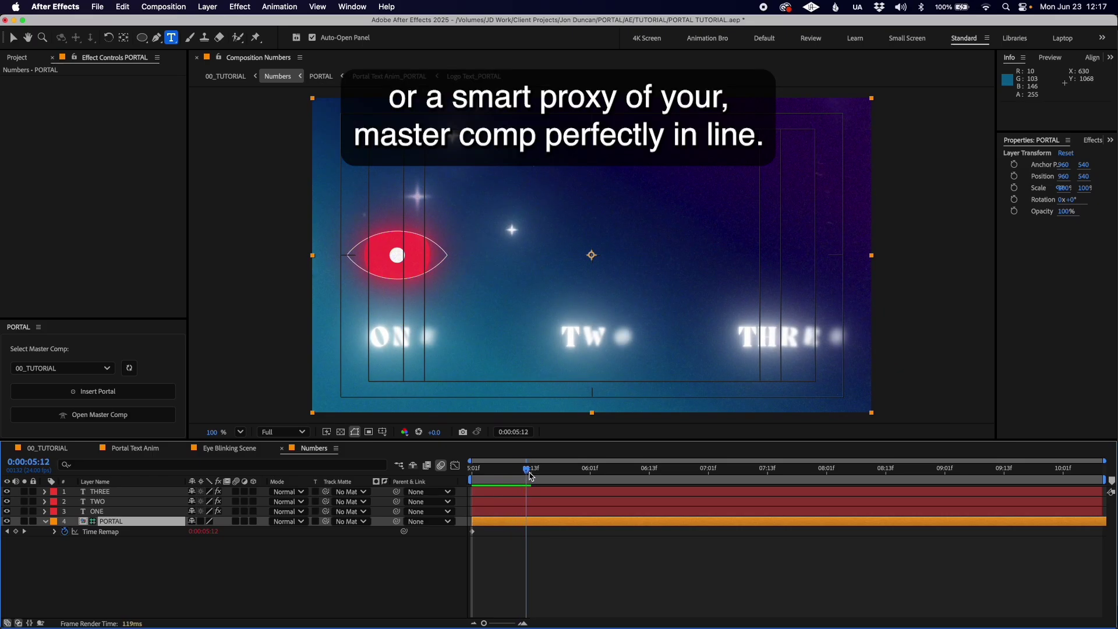
{"action": "left_click_drag", "start_coordinate": [530, 475], "coordinate": [473, 476]}
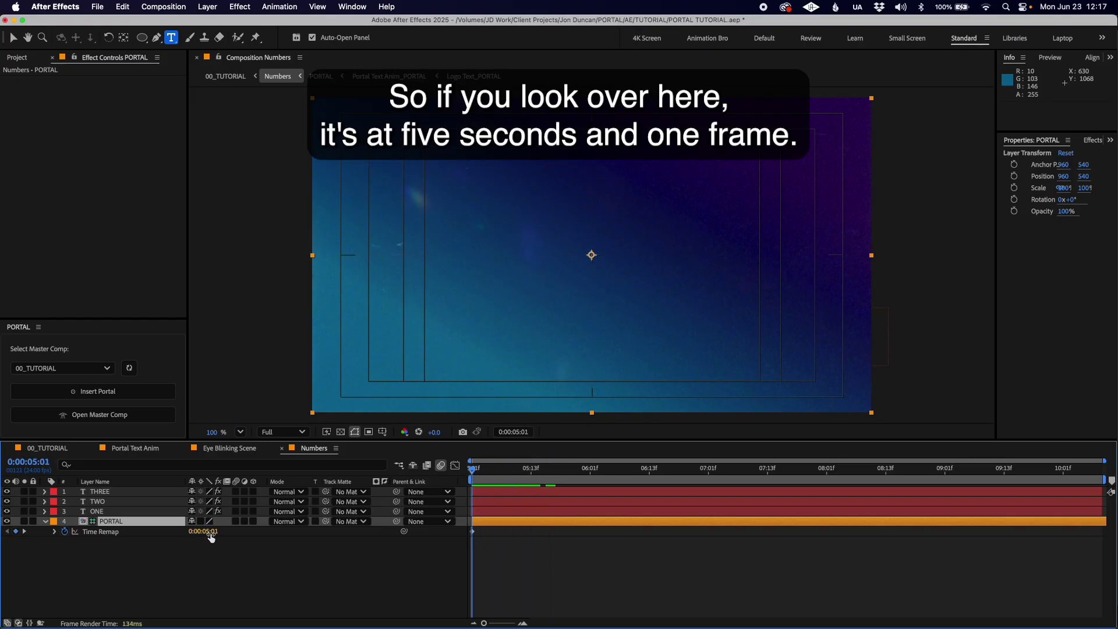
Play 00_TUTORIAL to compare its Numbers layer's five-second start with the proxy
{"action": "left_click", "coordinate": [76, 449]}
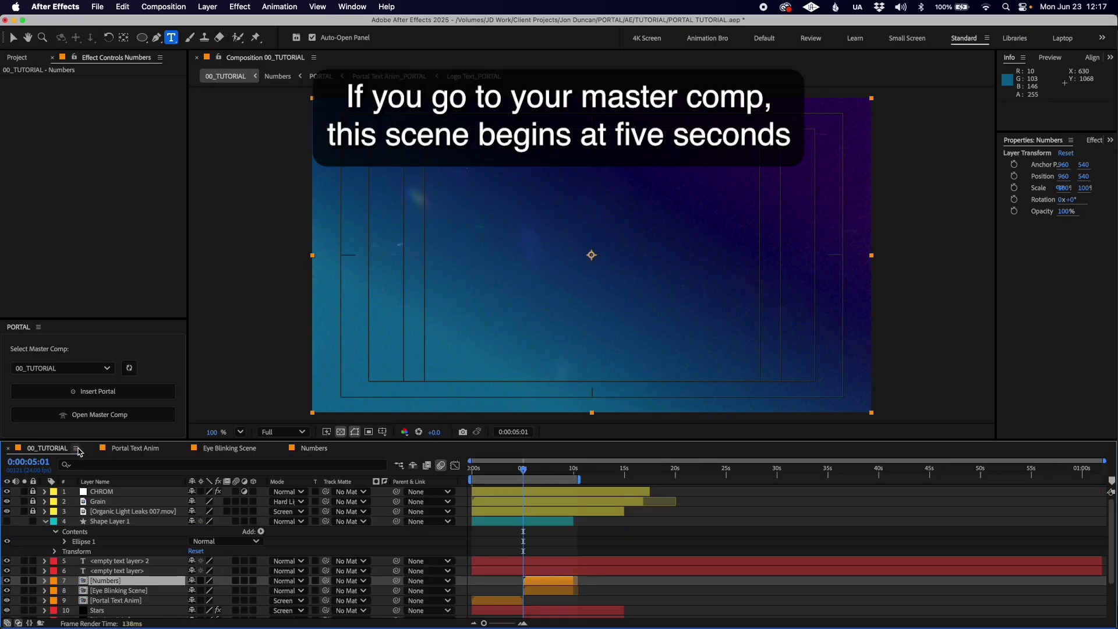
{"action": "left_click_drag", "start_coordinate": [521, 474], "coordinate": [522, 475]}
{"action": "key", "text": "space"}
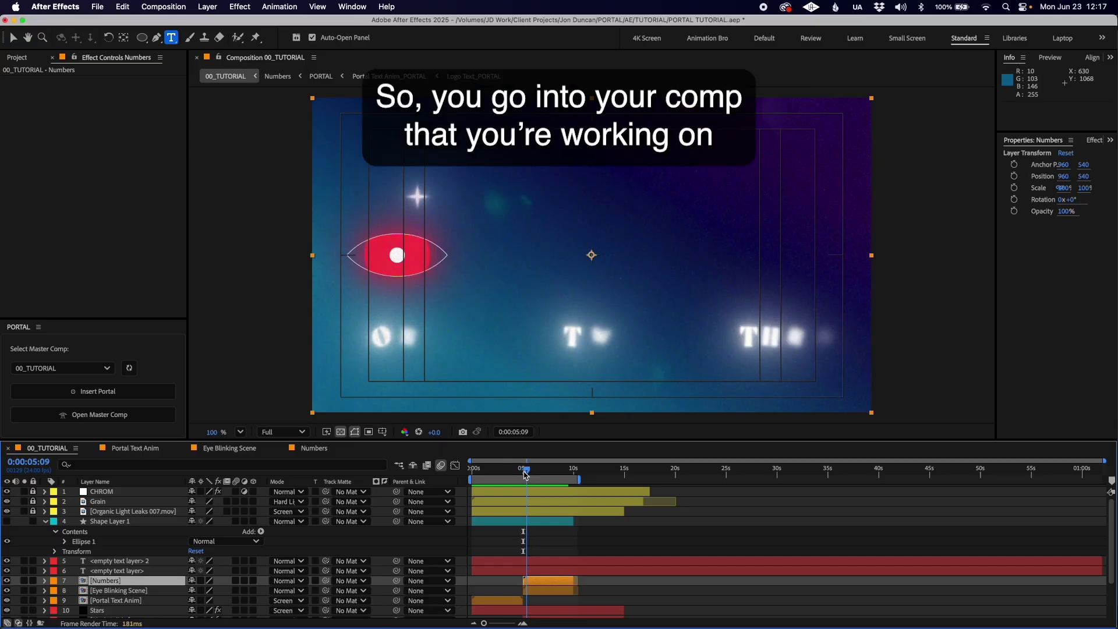
Trim the TWO layer to start at 0:00:06:01, when the second eye opens
{"action": "left_click", "coordinate": [310, 449]}
{"action": "left_click_drag", "start_coordinate": [498, 473], "coordinate": [593, 477]}
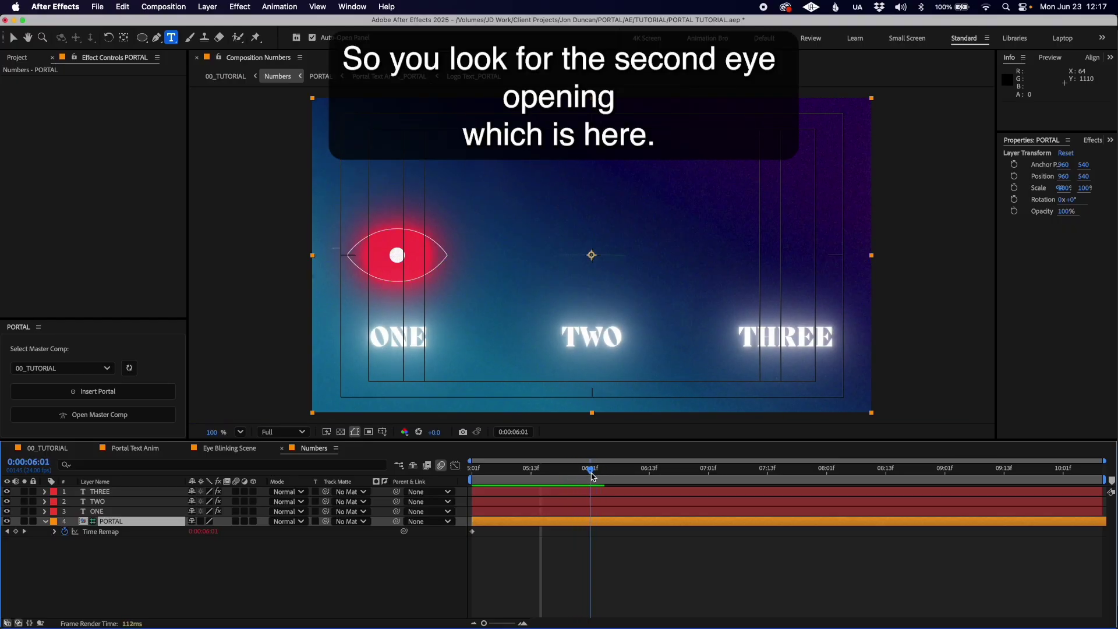
{"action": "left_click", "coordinate": [572, 505]}
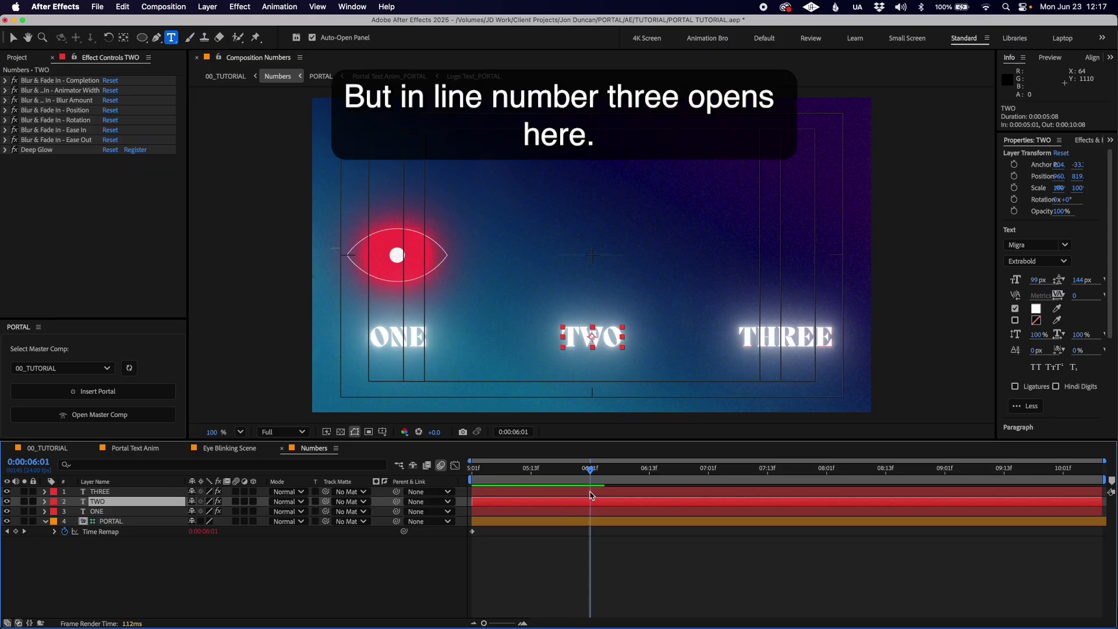
{"action": "key", "text": "alt+bracketleft"}
{"action": "left_click_drag", "start_coordinate": [600, 482], "coordinate": [717, 479]}
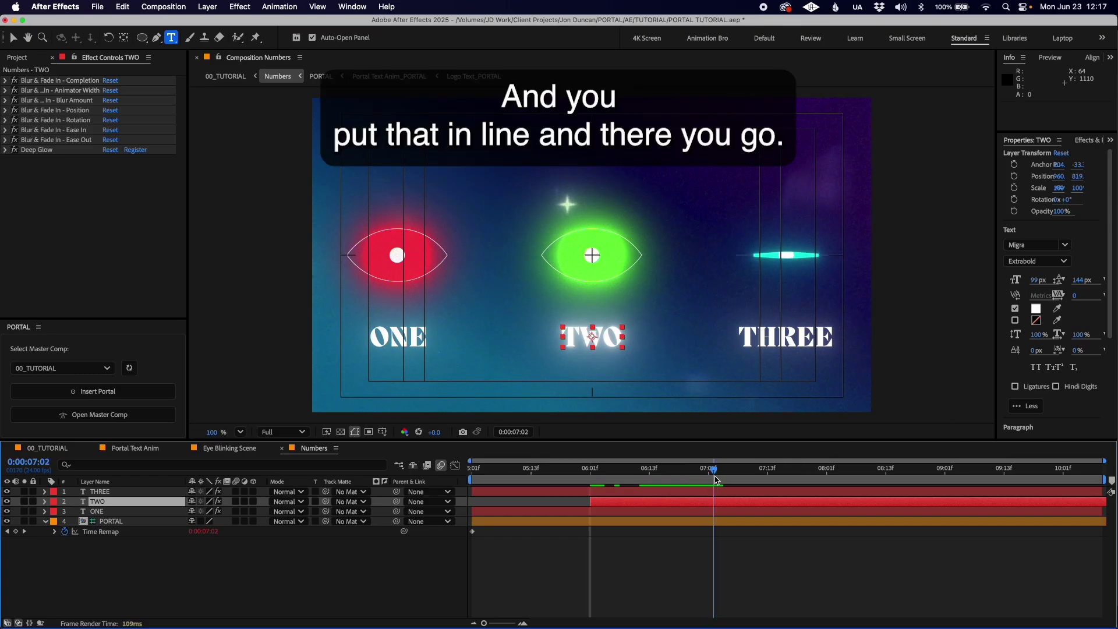
Go back to the 00_TUTORIAL master comp and scrub its eye animation
{"action": "left_click", "coordinate": [678, 492]}
{"action": "key", "text": "Tab"}
{"action": "left_click", "coordinate": [454, 491]}
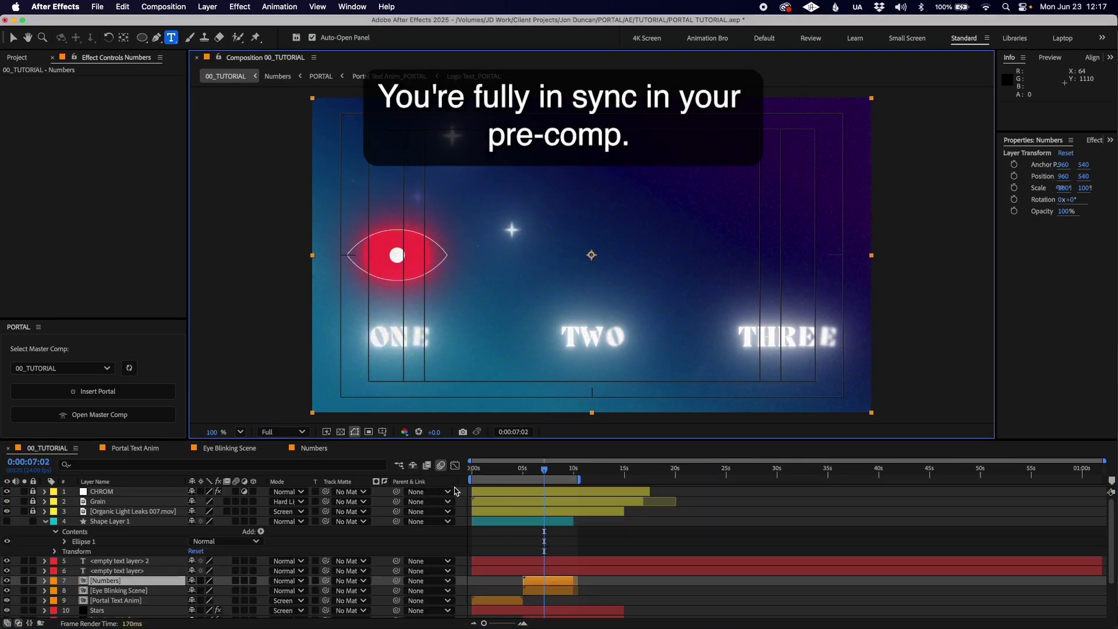
{"action": "left_click_drag", "start_coordinate": [547, 474], "coordinate": [551, 478]}
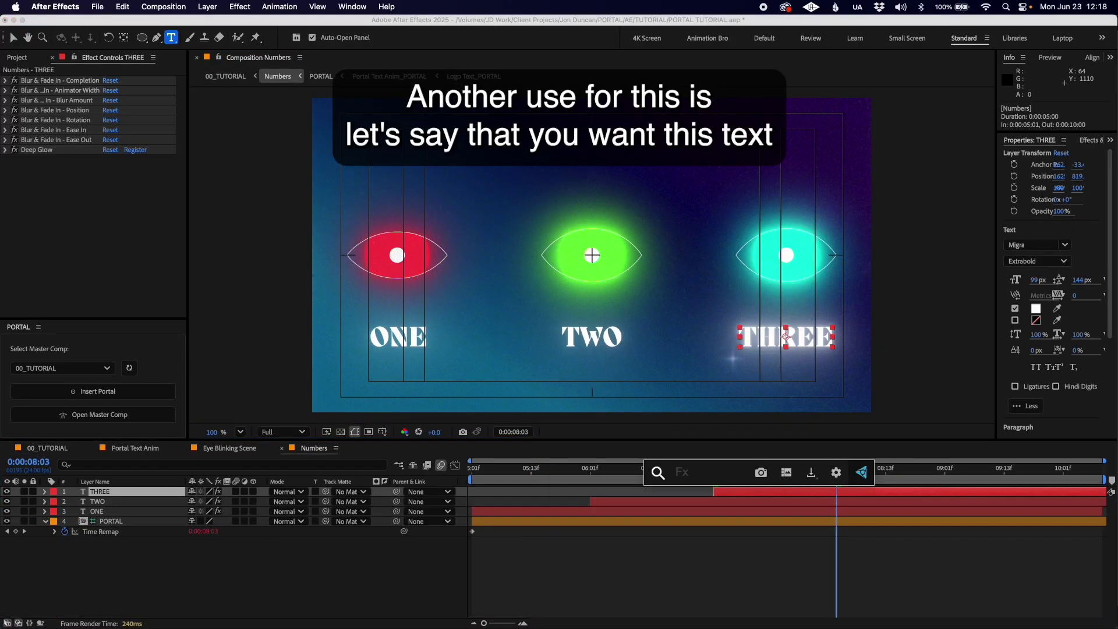
Add a Fill effect to THREE, sampling the cyan eye colour
{"action": "key", "text": "Escape"}
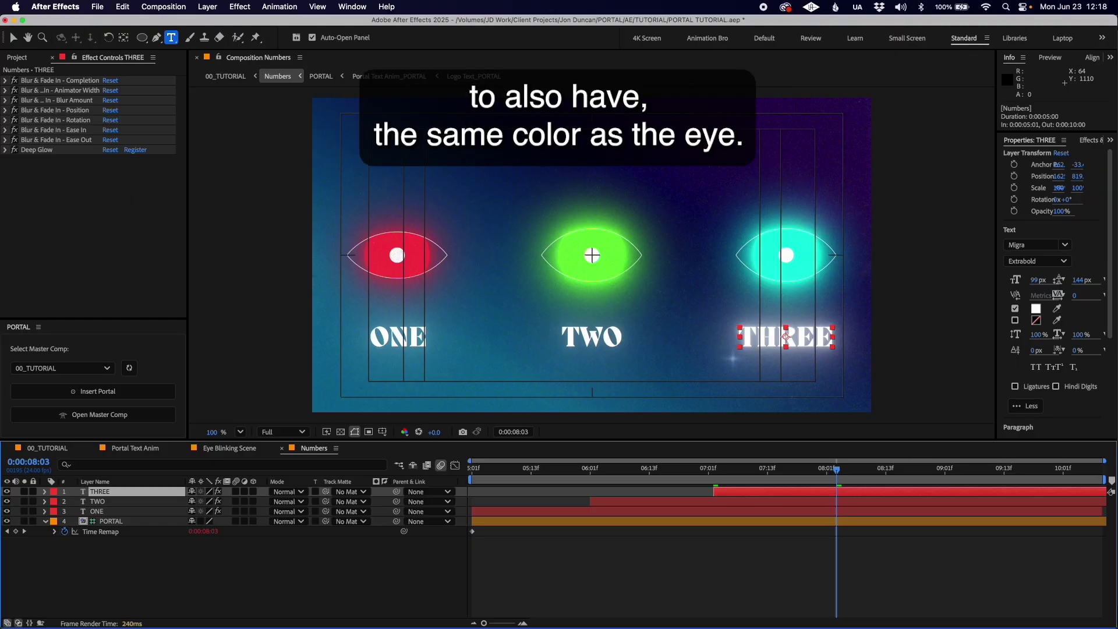
{"action": "key", "text": "ctrl+space"}
{"action": "type", "text": "fill"}
{"action": "key", "text": "Return"}
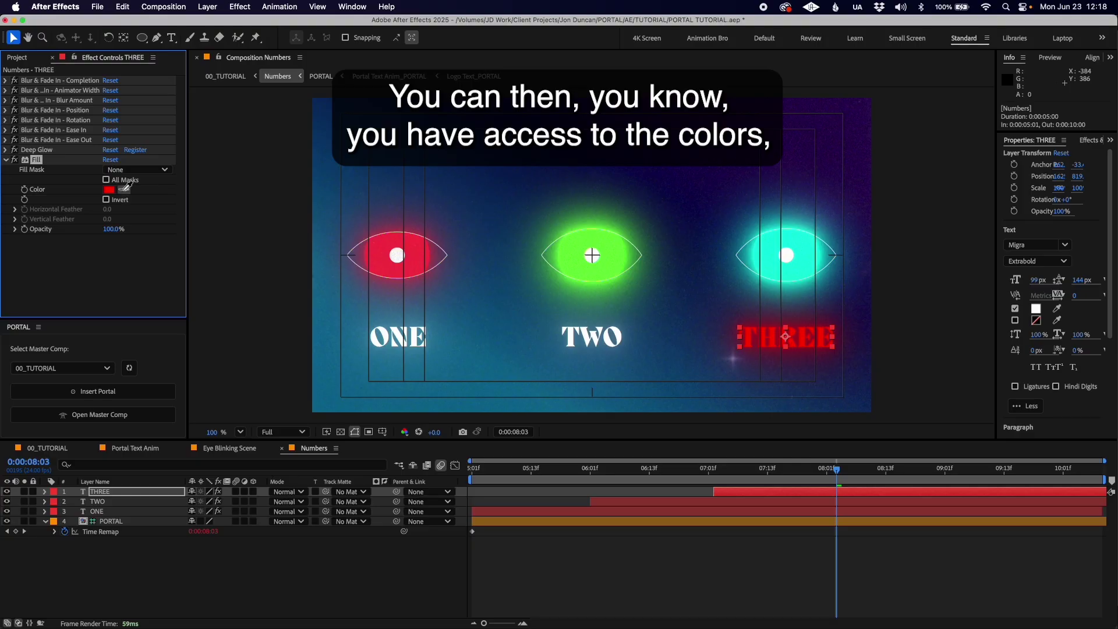
{"action": "left_click", "coordinate": [781, 248]}
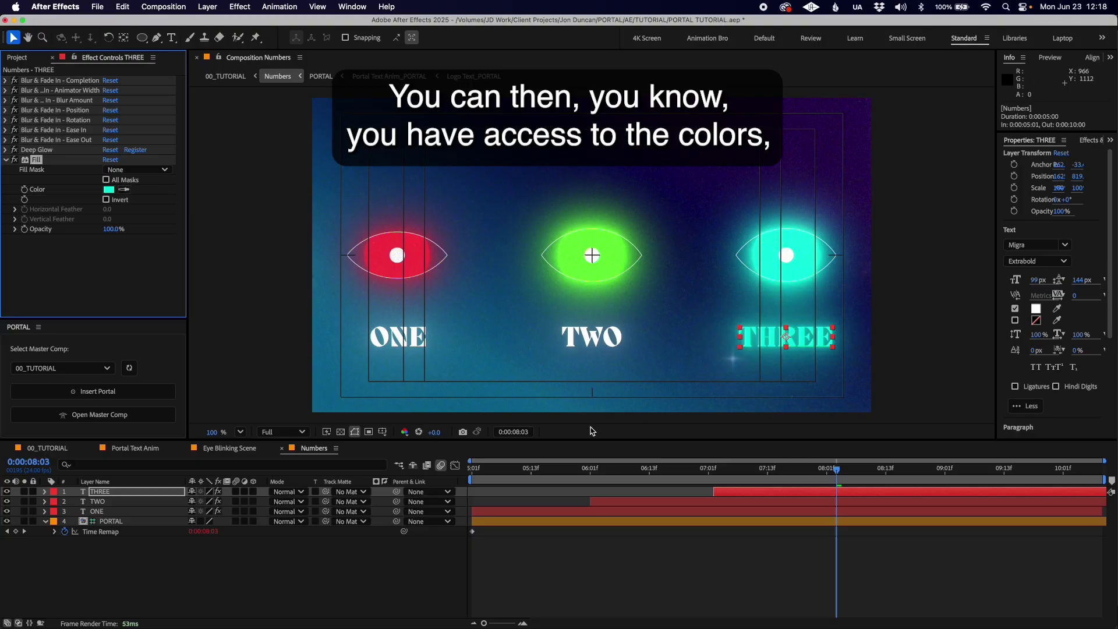
Add a Fill effect to TWO, sampling the green eye colour
{"action": "left_click_drag", "start_coordinate": [638, 469], "coordinate": [635, 490]}
{"action": "left_click", "coordinate": [627, 504]}
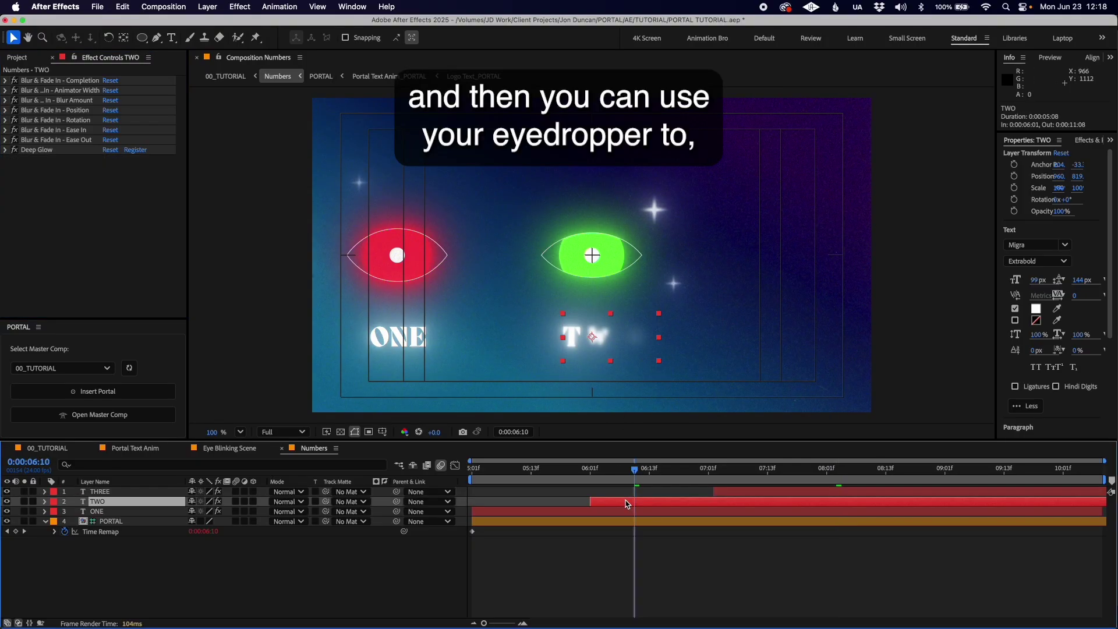
{"action": "key", "text": "ctrl+space"}
{"action": "type", "text": "fil"}
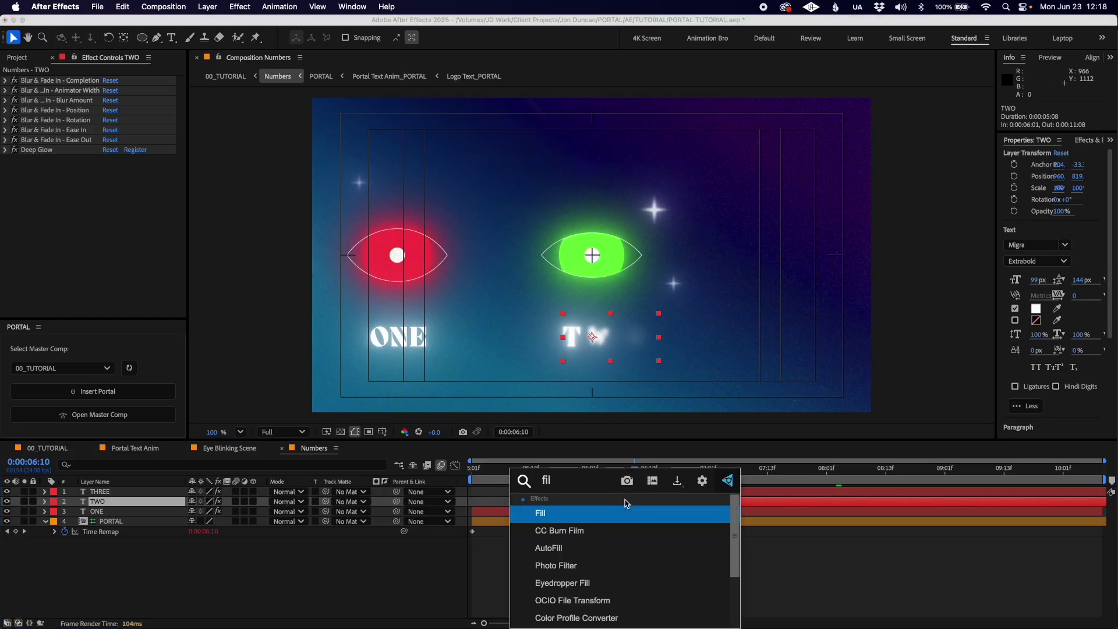
{"action": "key", "text": "Return"}
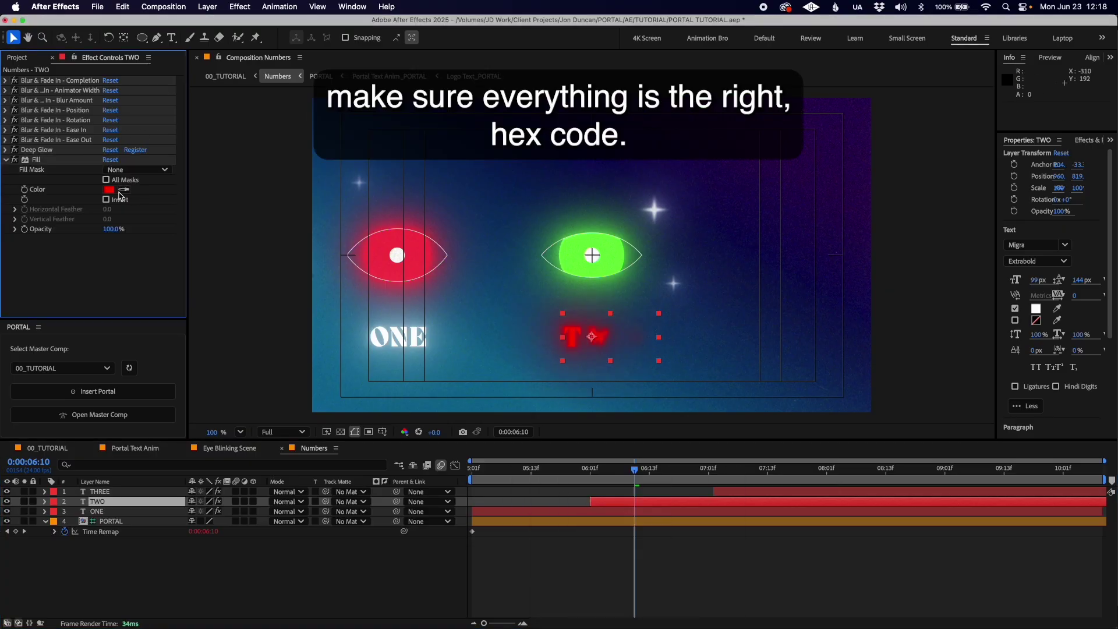
{"action": "left_click", "coordinate": [576, 253]}
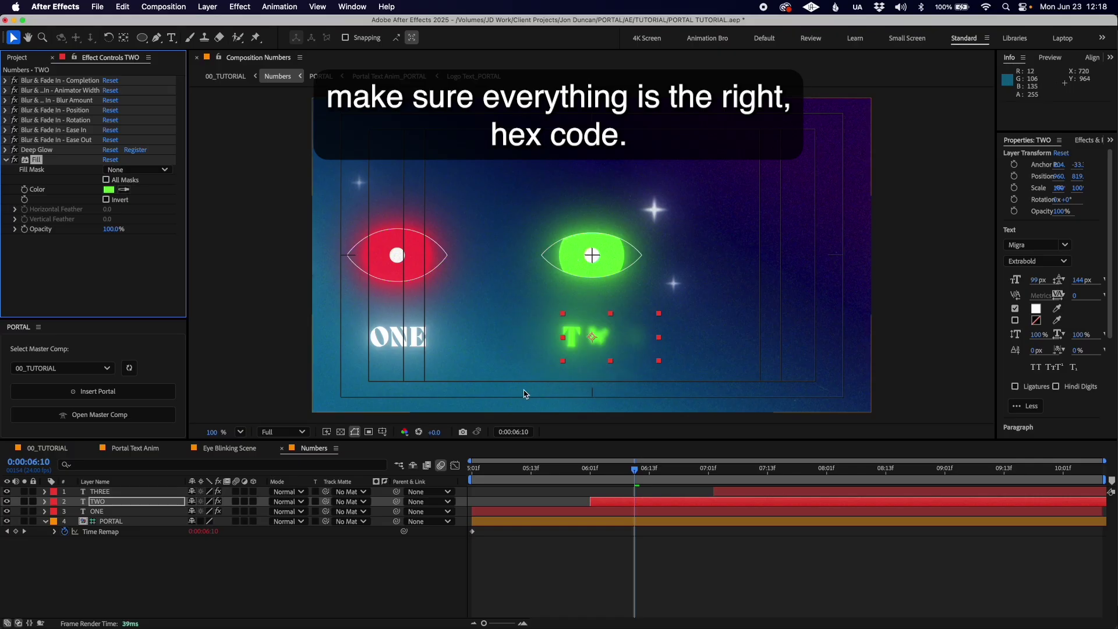
Add a Fill effect to ONE, sampling the pink eye colour
{"action": "left_click", "coordinate": [527, 469]}
{"action": "left_click", "coordinate": [514, 512]}
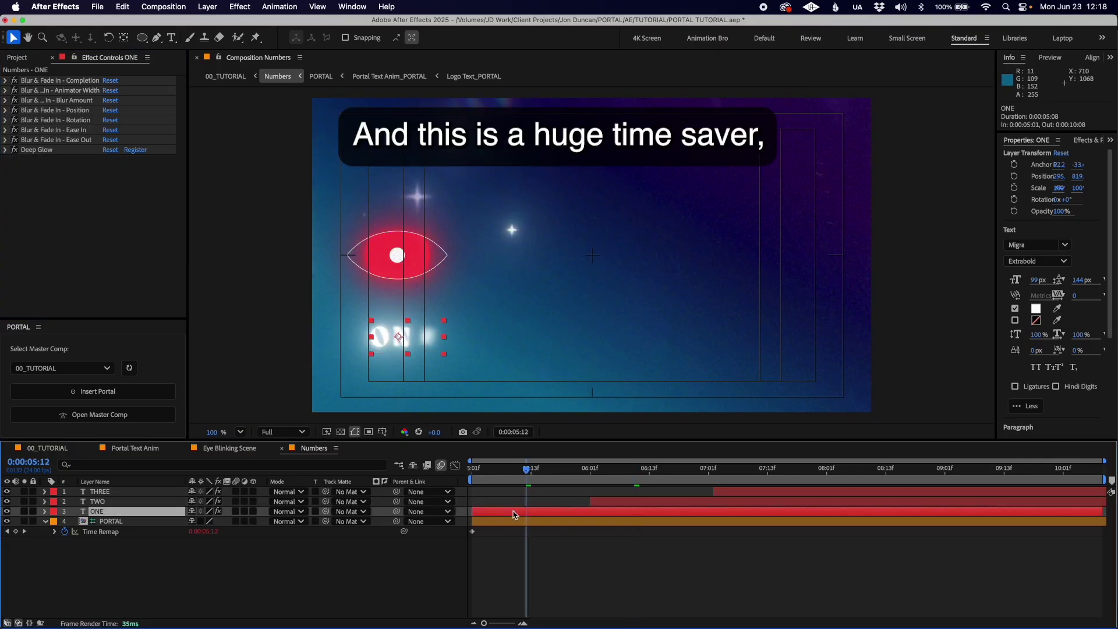
{"action": "key", "text": "ctrl+space"}
{"action": "type", "text": "fill"}
{"action": "key", "text": "Return"}
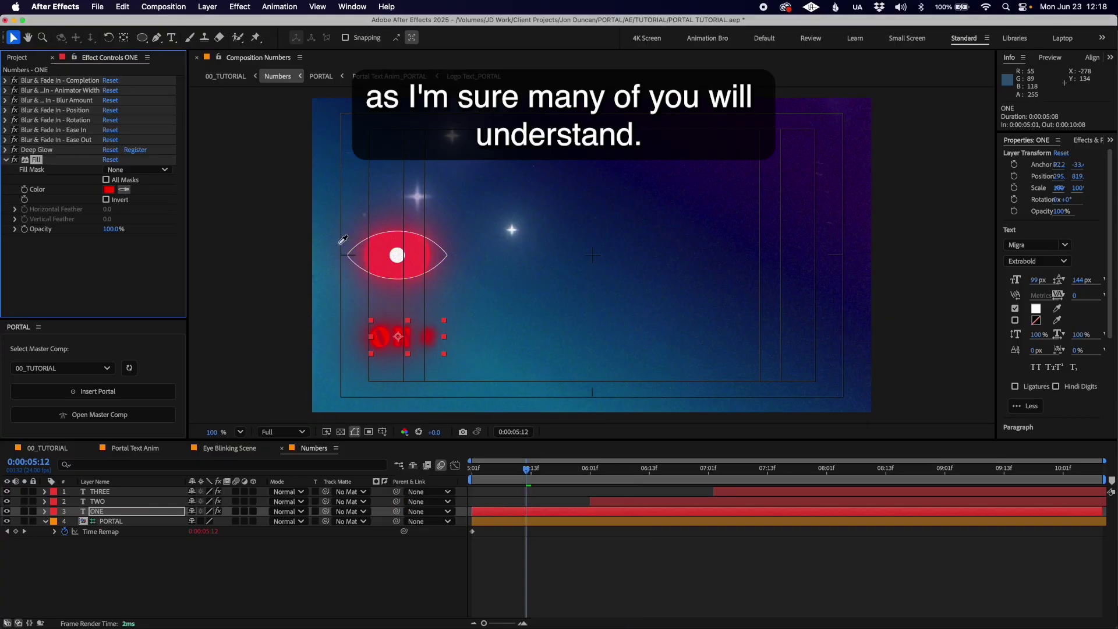
{"action": "left_click", "coordinate": [382, 247]}
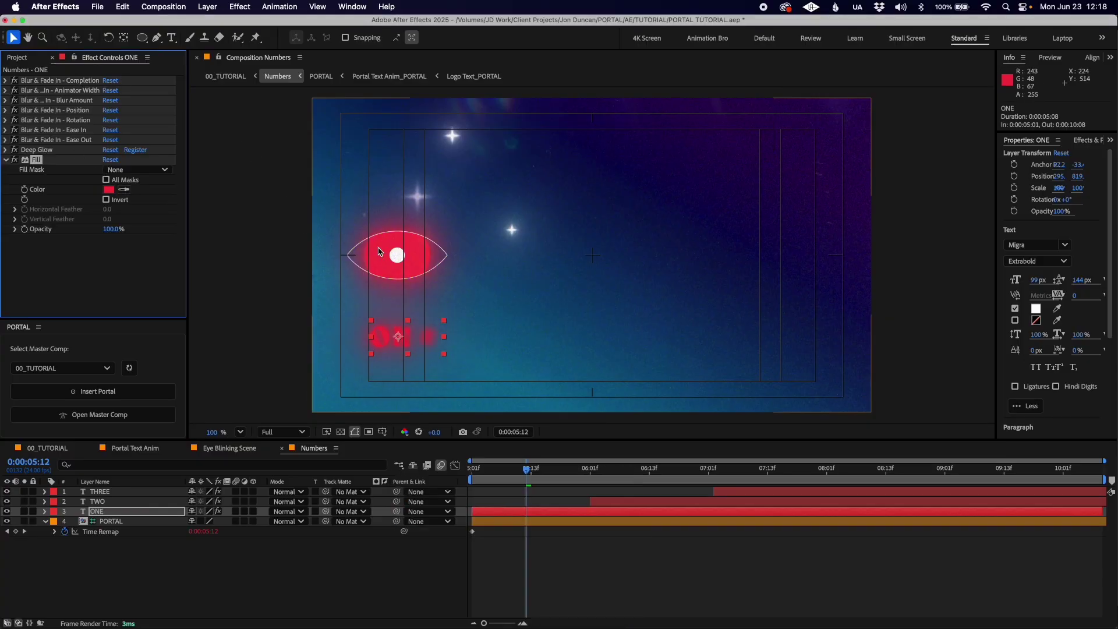
{"action": "left_click", "coordinate": [313, 453]}
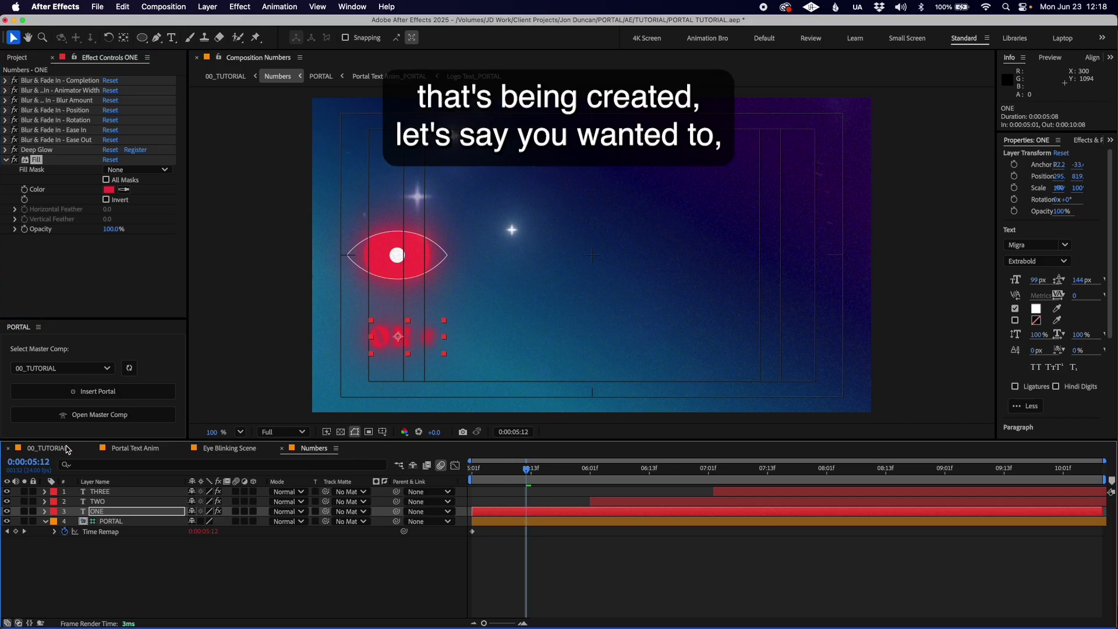
{"action": "left_click", "coordinate": [47, 449]}
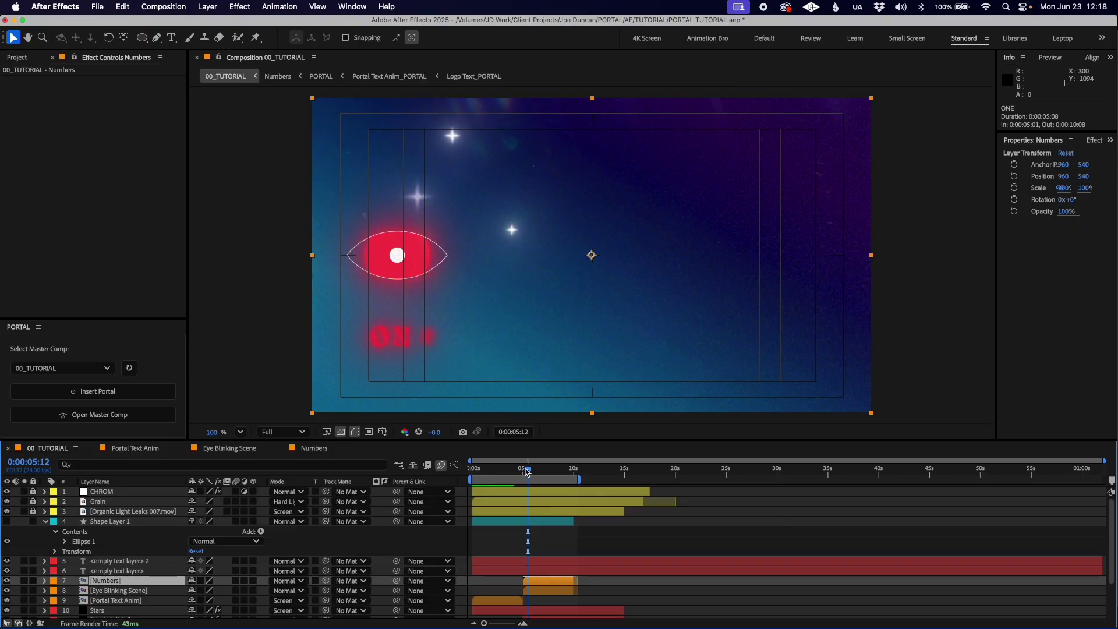
Move the Numbers and Eye Blinking Scene in-points to 0:00 and play 00_TUTORIAL
{"action": "left_click", "coordinate": [503, 602]}
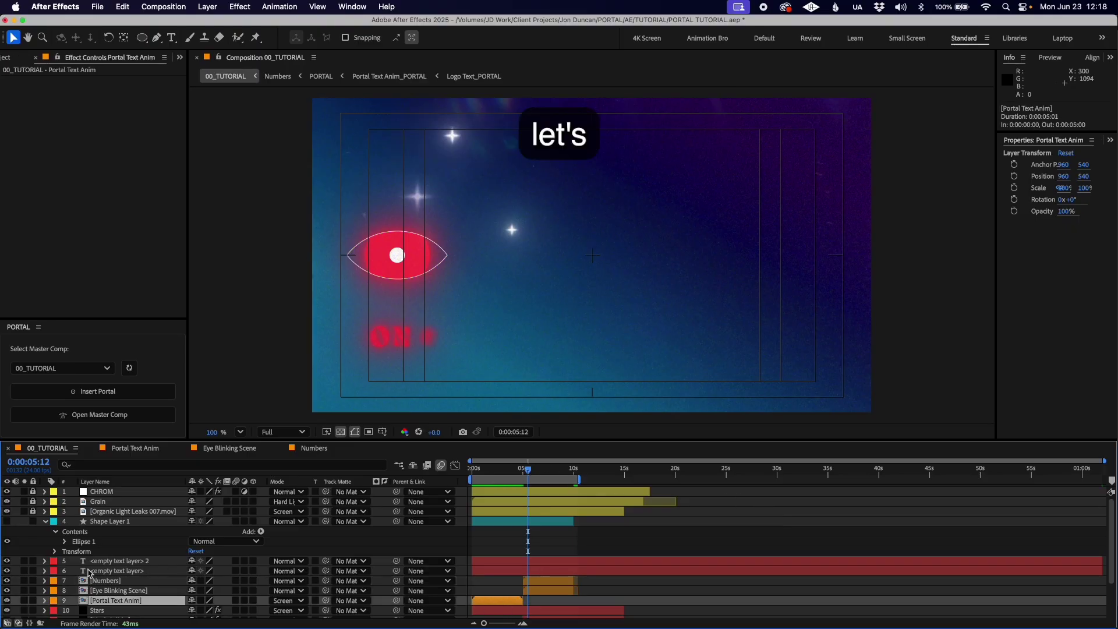
{"action": "left_click", "coordinate": [551, 591]}
{"action": "left_click", "coordinate": [551, 580], "text": "shift"}
{"action": "left_click_drag", "start_coordinate": [507, 466], "coordinate": [459, 469]}
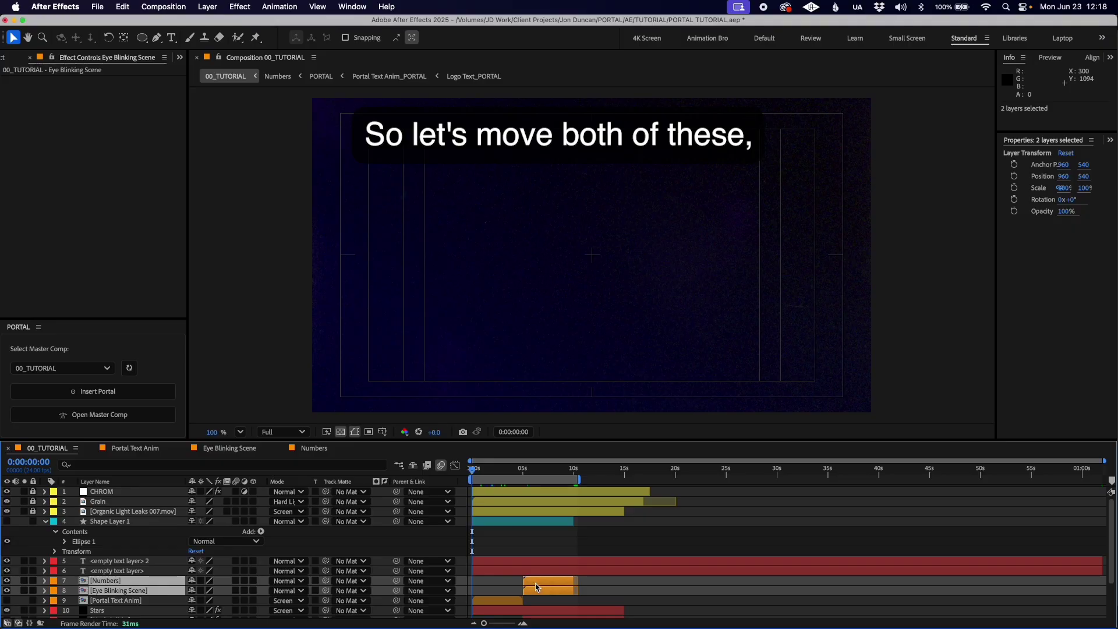
{"action": "key", "text": "bracketleft"}
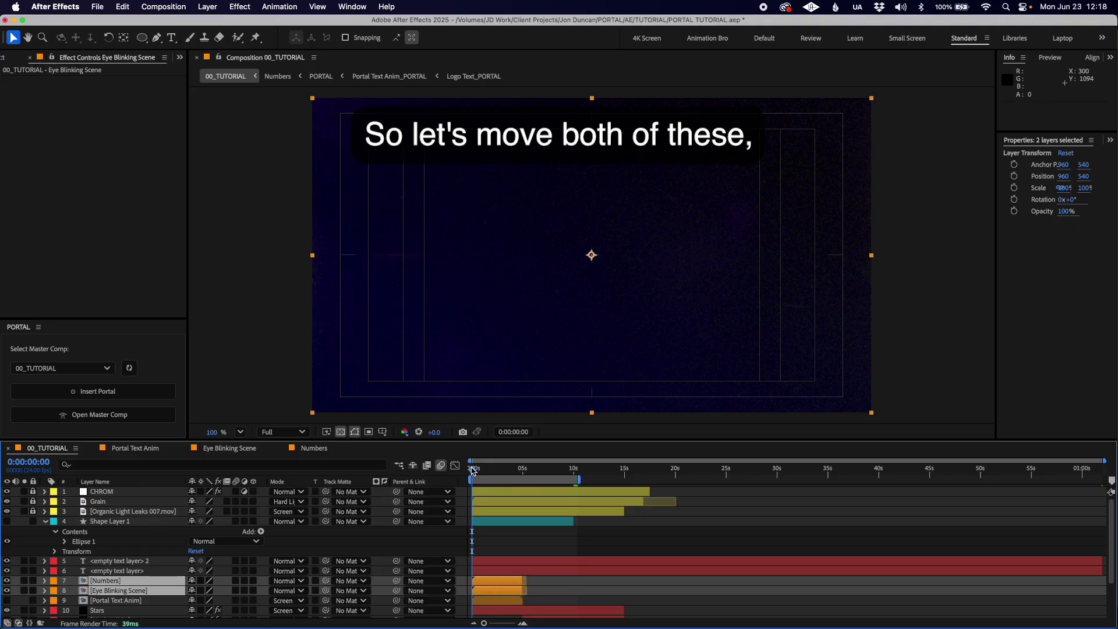
{"action": "key", "text": "space"}
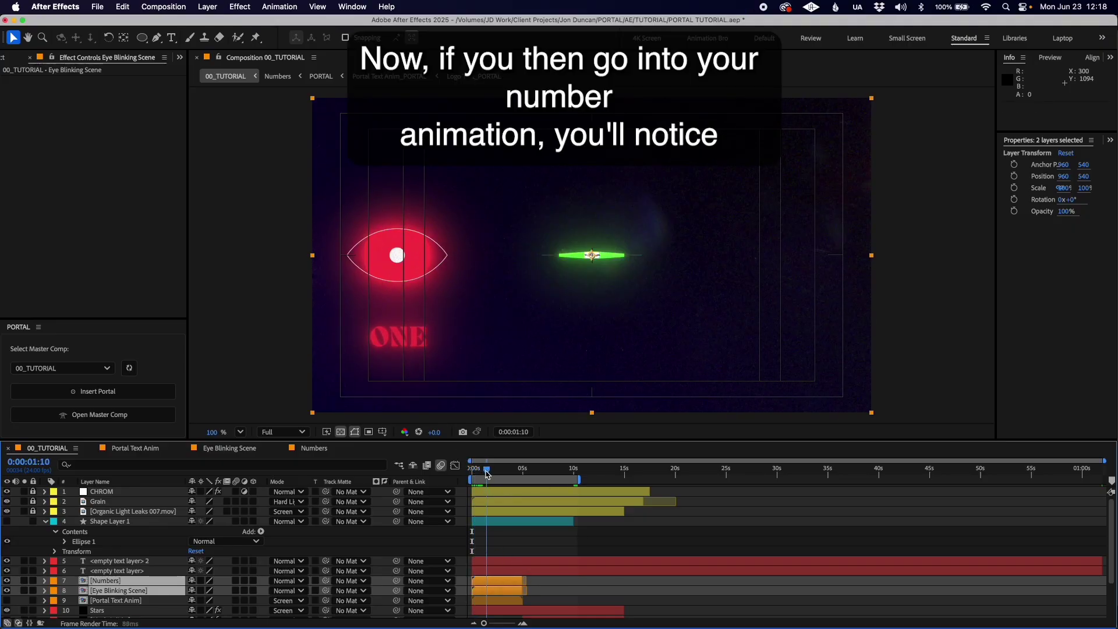
{"action": "left_click", "coordinate": [558, 601]}
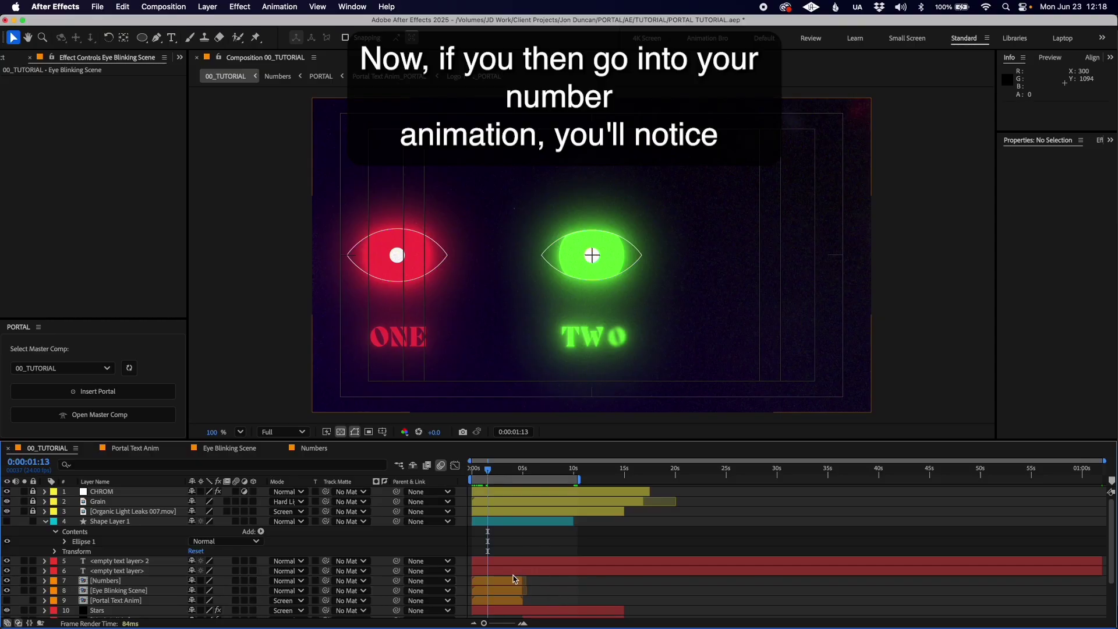
Re-insert the Portal in the Numbers pre-comp and scrub to confirm the eye now appears
{"action": "double_click", "coordinate": [499, 583]}
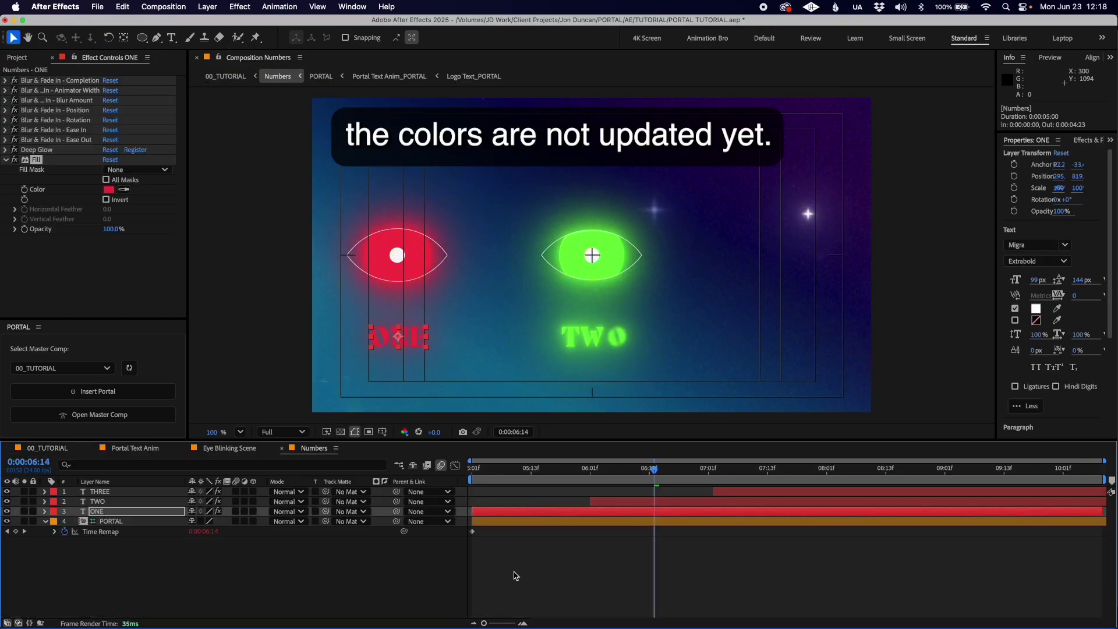
{"action": "left_click_drag", "start_coordinate": [585, 467], "coordinate": [457, 470]}
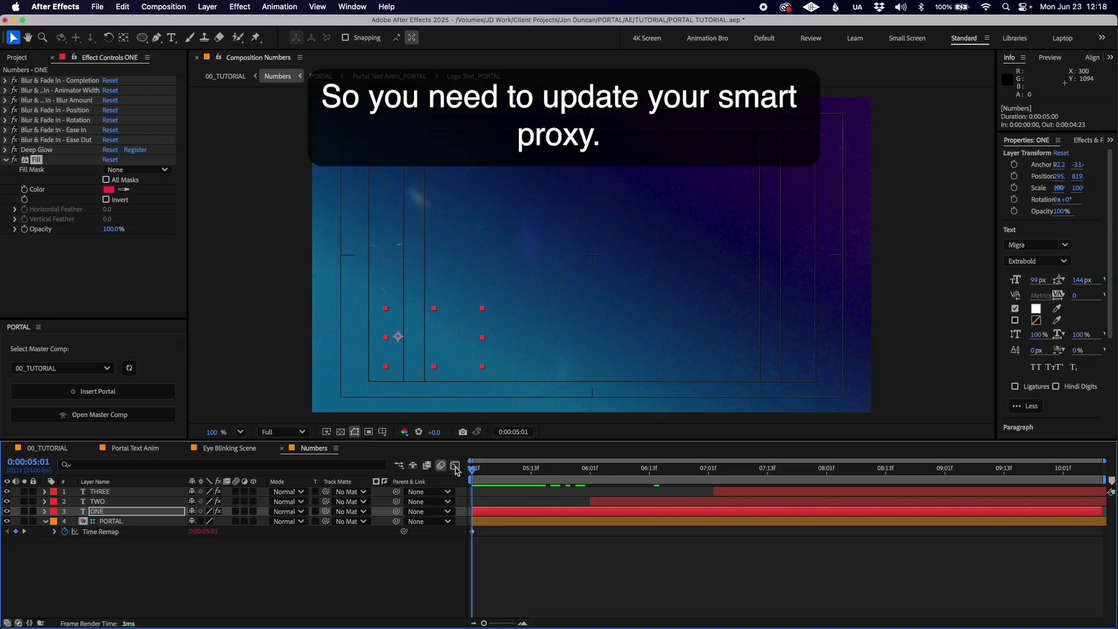
{"action": "left_click", "coordinate": [115, 399]}
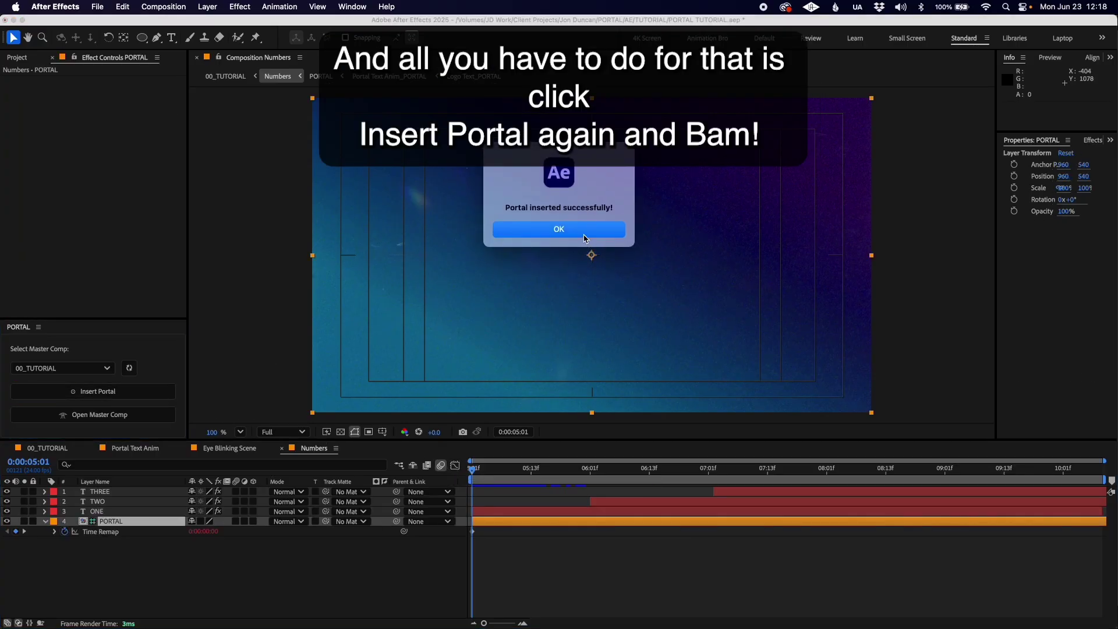
{"action": "left_click", "coordinate": [586, 237]}
{"action": "left_click_drag", "start_coordinate": [472, 469], "coordinate": [766, 479]}
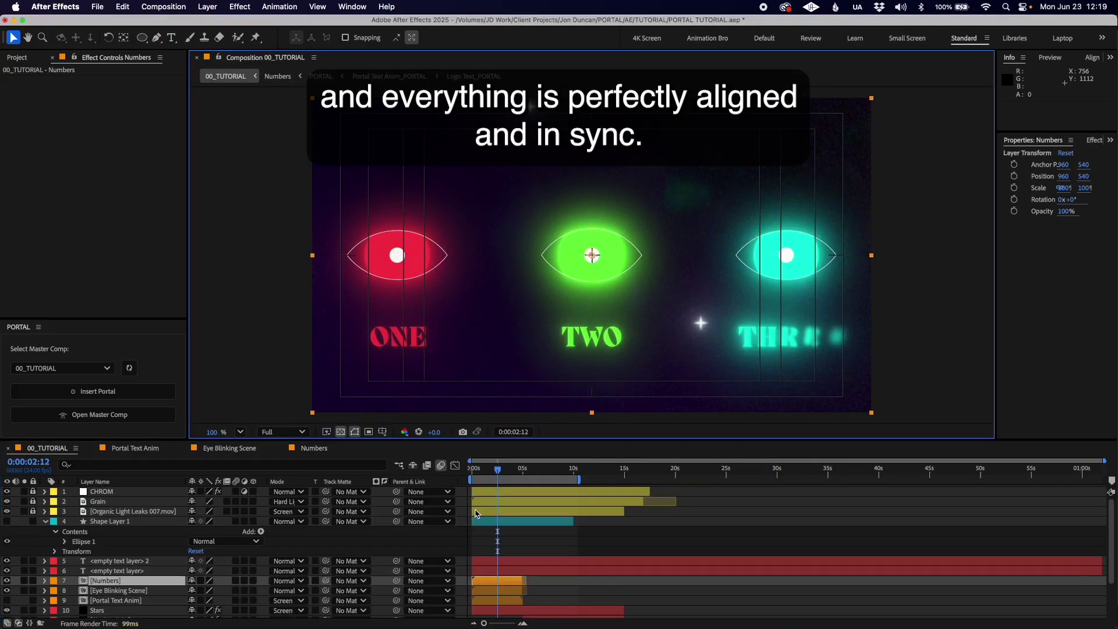
Make Shape Layer 1's magenta circle visible and re-insert the Portal in the Numbers pre-comp
{"action": "left_click", "coordinate": [504, 522]}
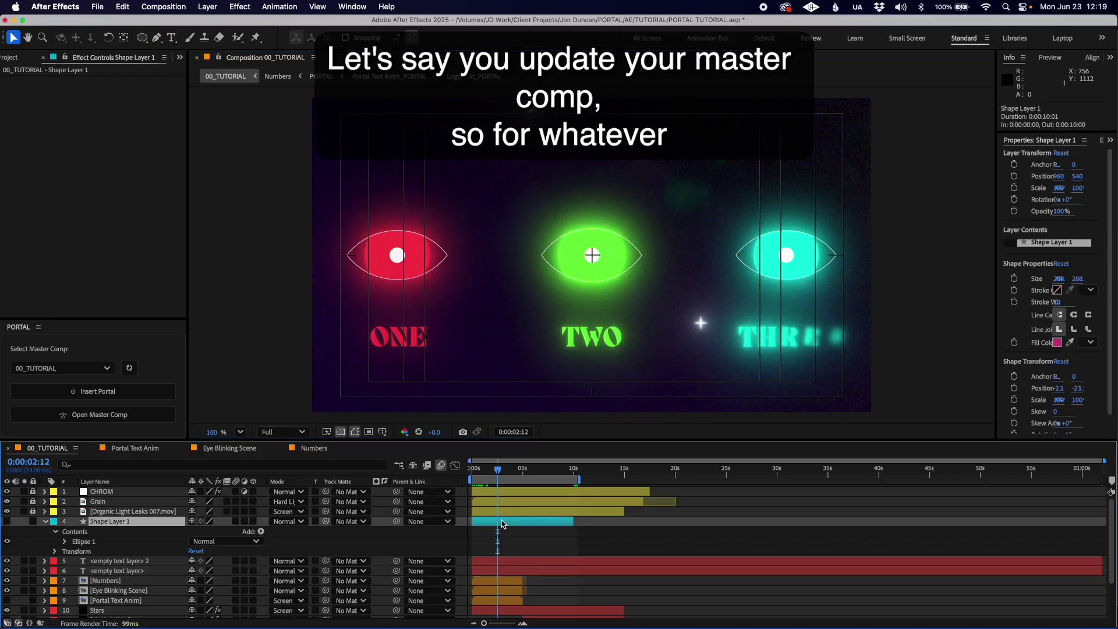
{"action": "left_click", "coordinate": [6, 521]}
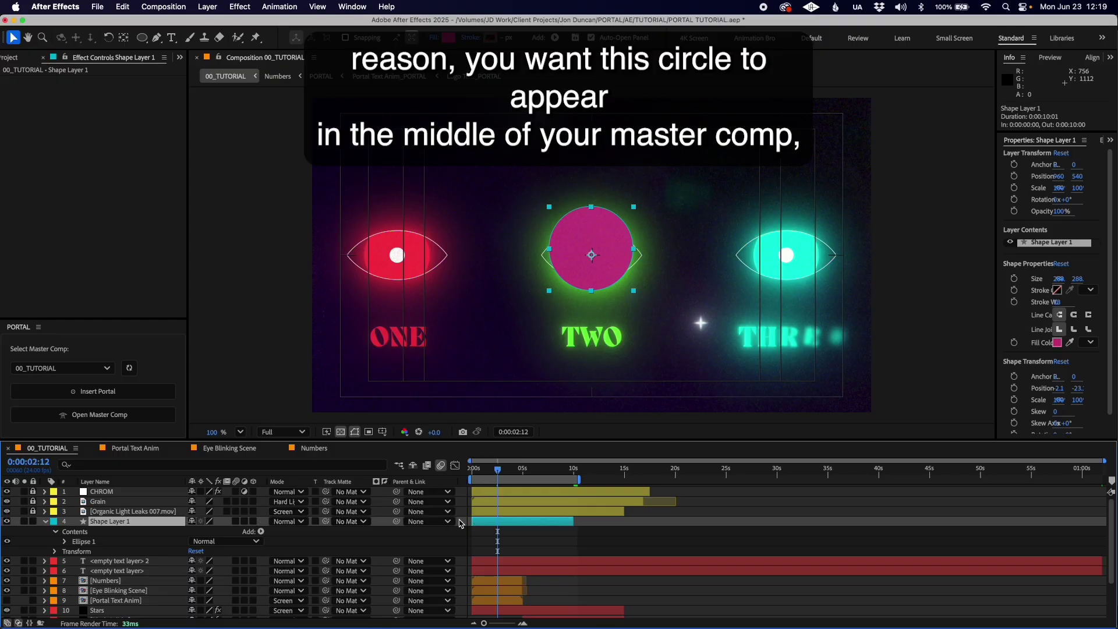
{"action": "key", "text": "shift+Escape"}
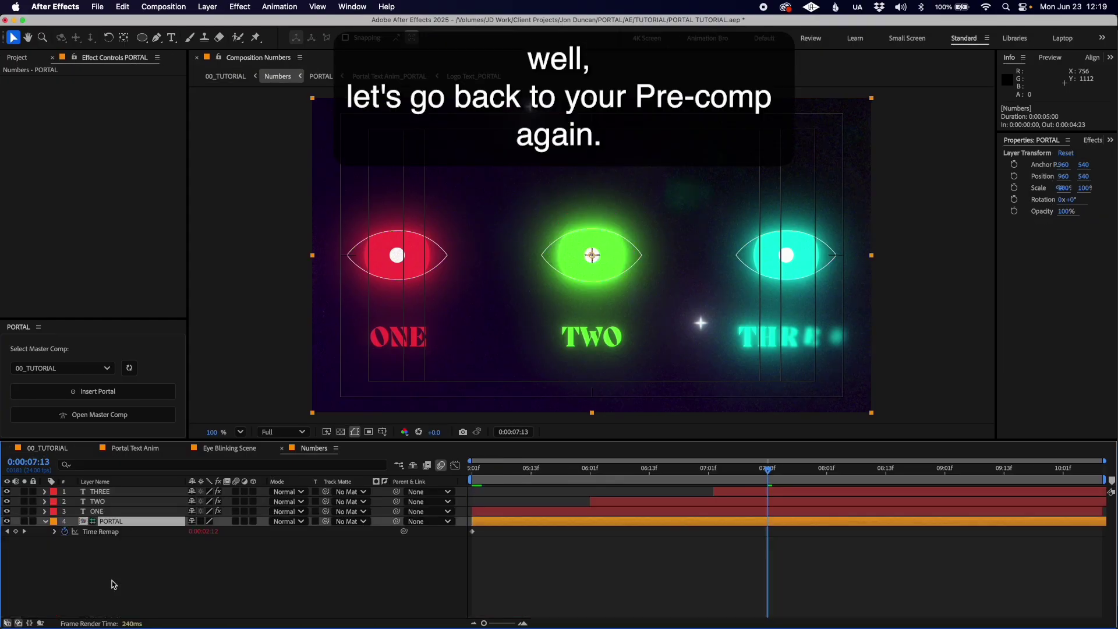
{"action": "left_click", "coordinate": [107, 393]}
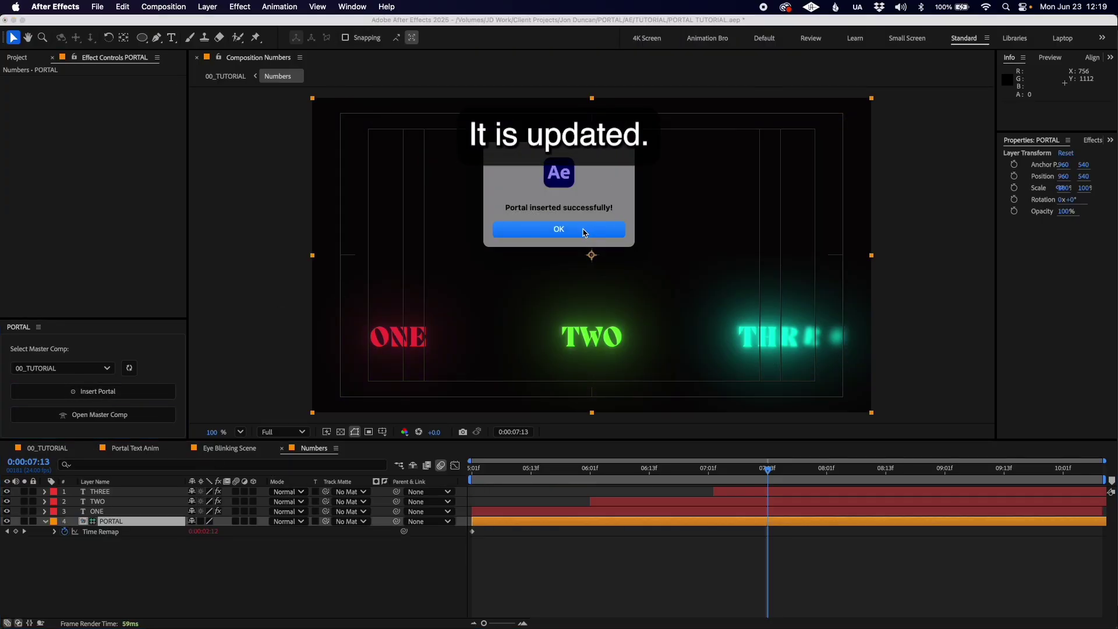
{"action": "left_click", "coordinate": [585, 229]}
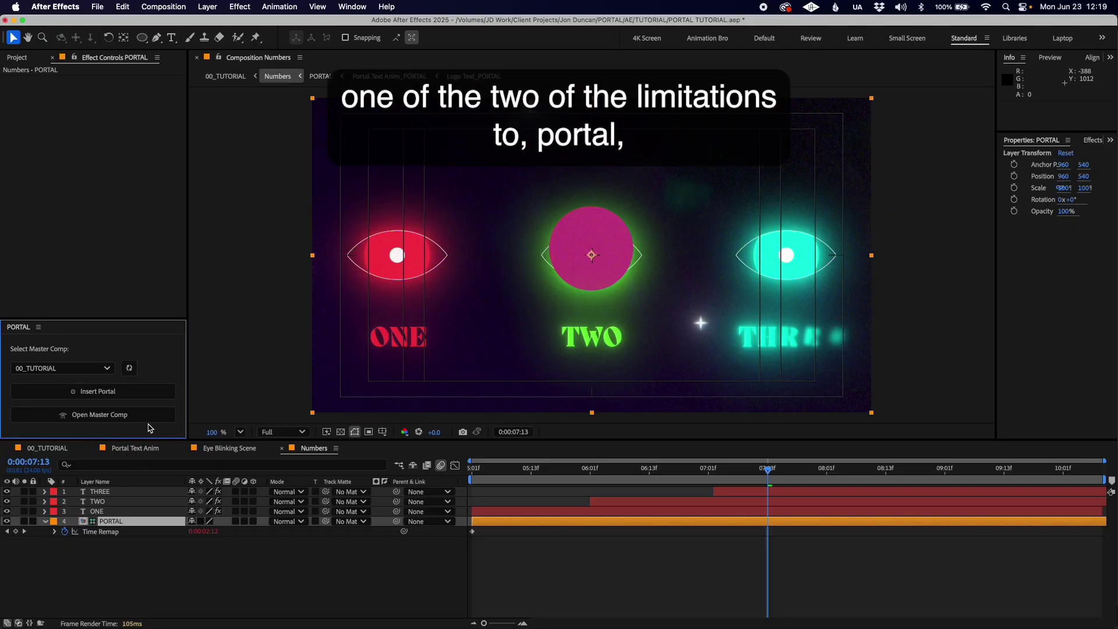
Hide Shape Layer 1 and drag Numbers and Eye Blinking Scene to start near 5 seconds
{"action": "left_click", "coordinate": [58, 453]}
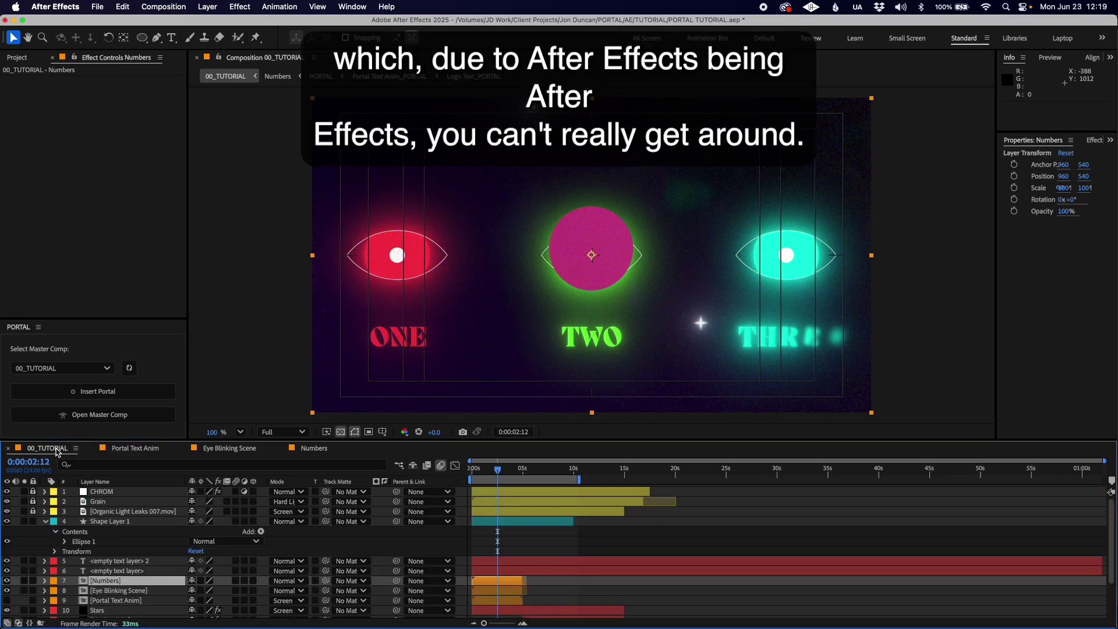
{"action": "left_click", "coordinate": [6, 521]}
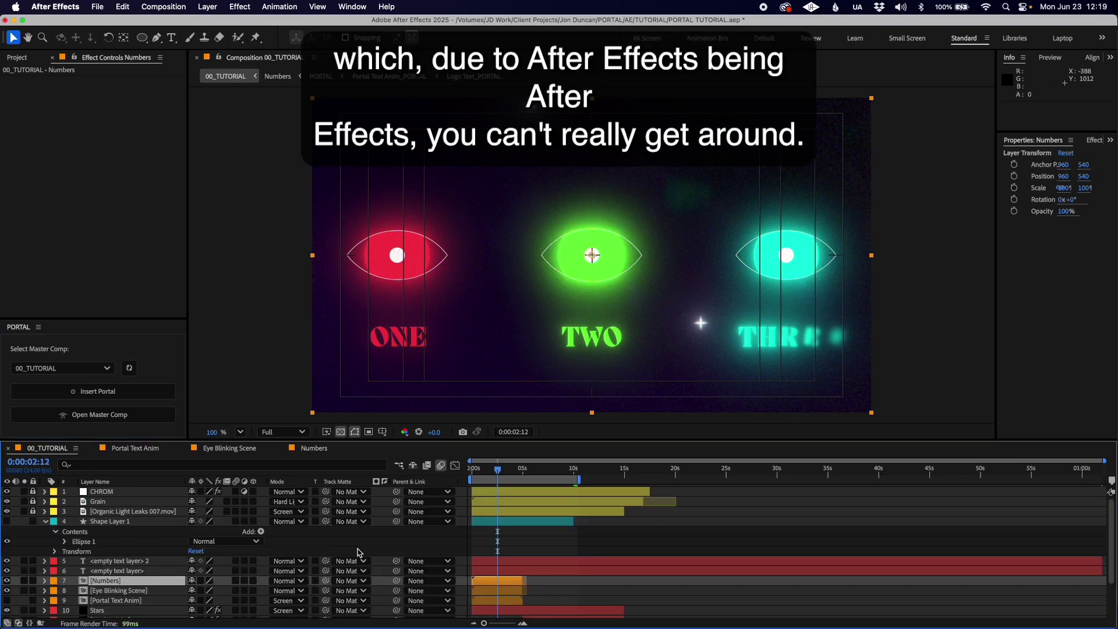
{"action": "left_click", "coordinate": [481, 589], "text": "shift"}
{"action": "left_click_drag", "start_coordinate": [481, 589], "coordinate": [529, 589]}
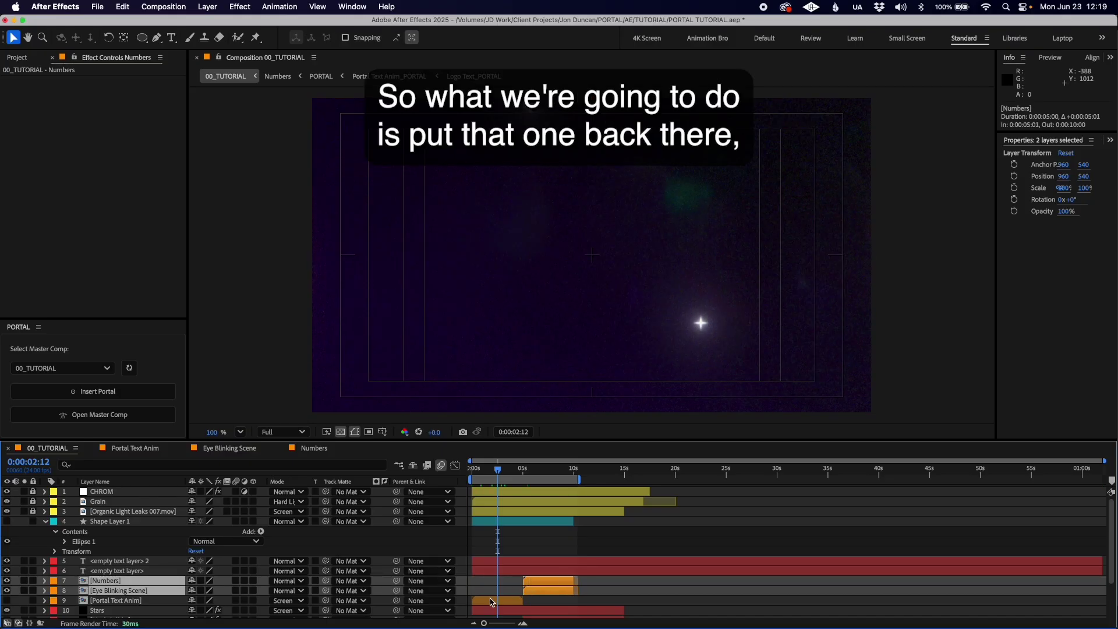
{"action": "left_click", "coordinate": [492, 602]}
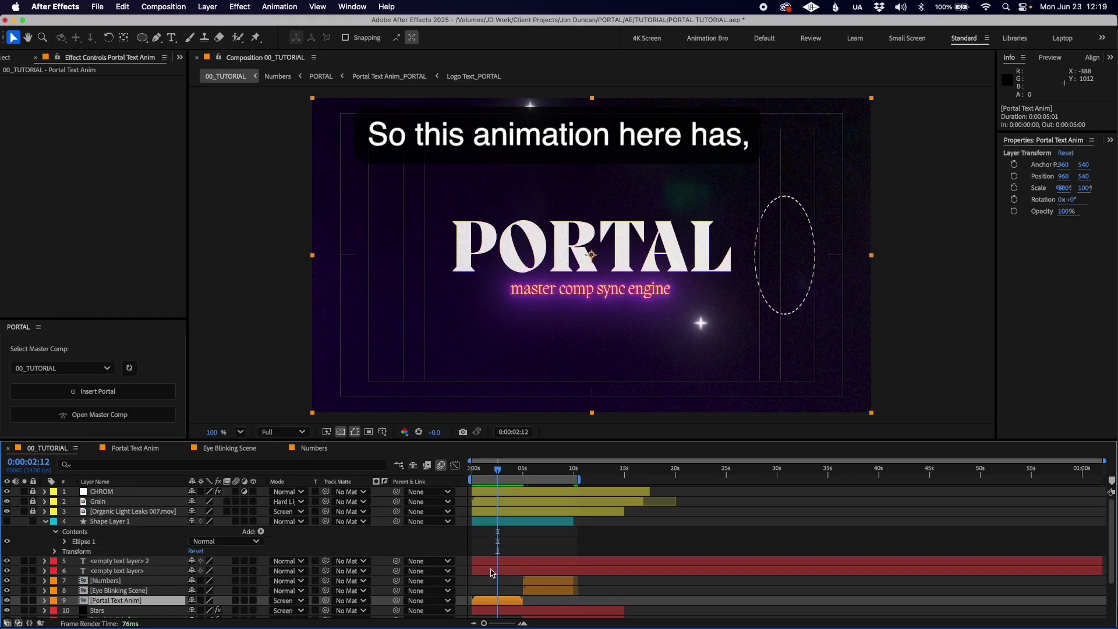
Open Portal Text Anim, then Logo Text, and move to the subtitle frame near 0:00:02:01
{"action": "double_click", "coordinate": [492, 602]}
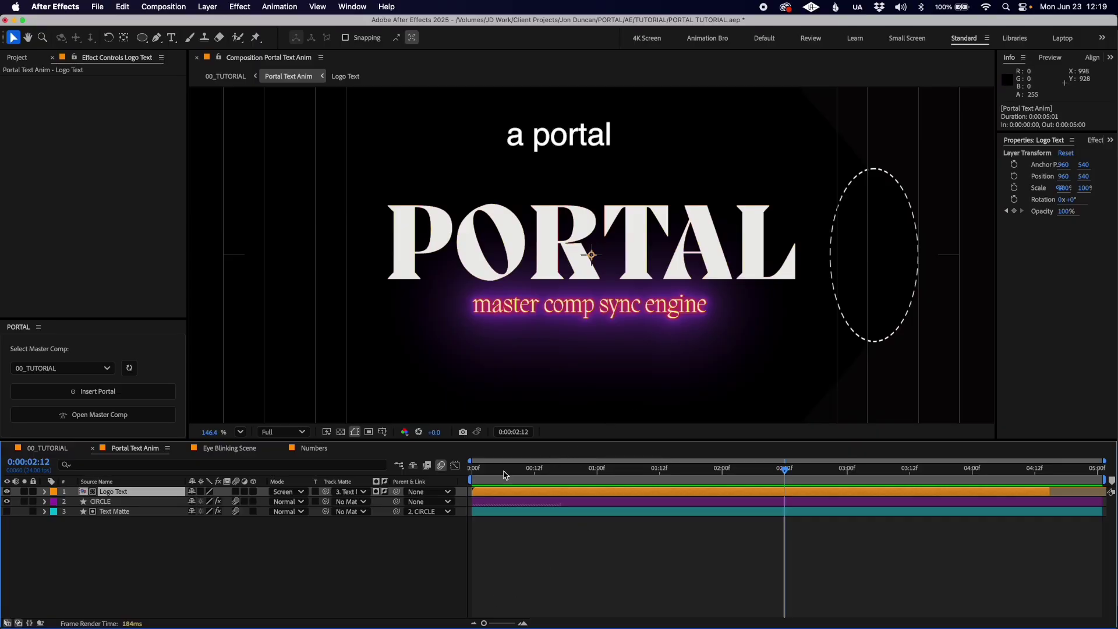
{"action": "left_click_drag", "start_coordinate": [506, 469], "coordinate": [607, 470]}
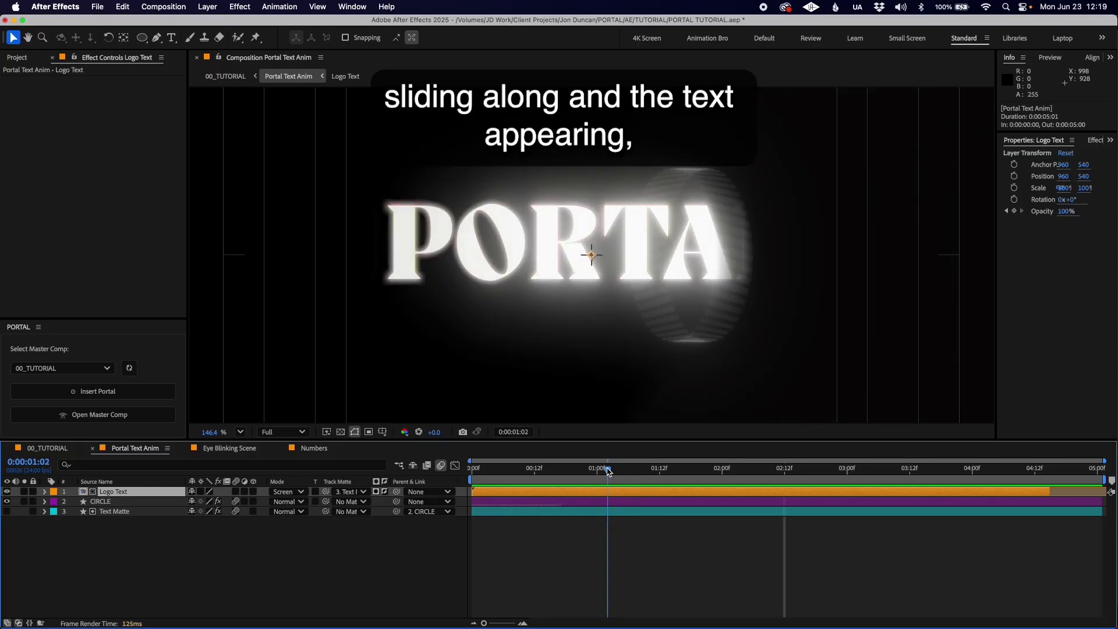
{"action": "double_click", "coordinate": [134, 493]}
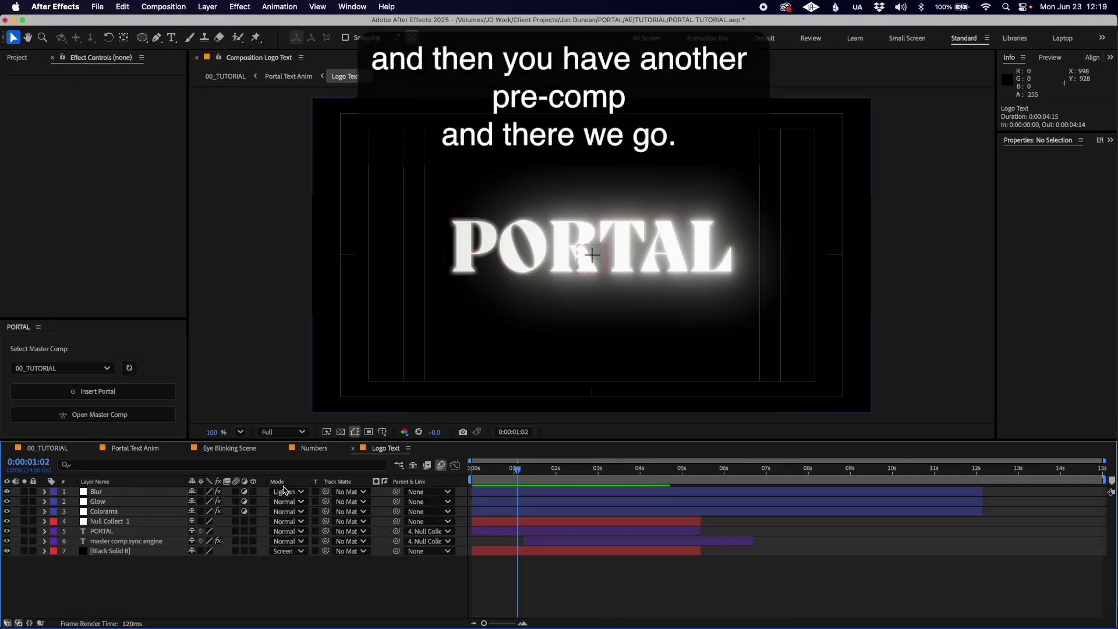
{"action": "left_click_drag", "start_coordinate": [519, 473], "coordinate": [559, 475]}
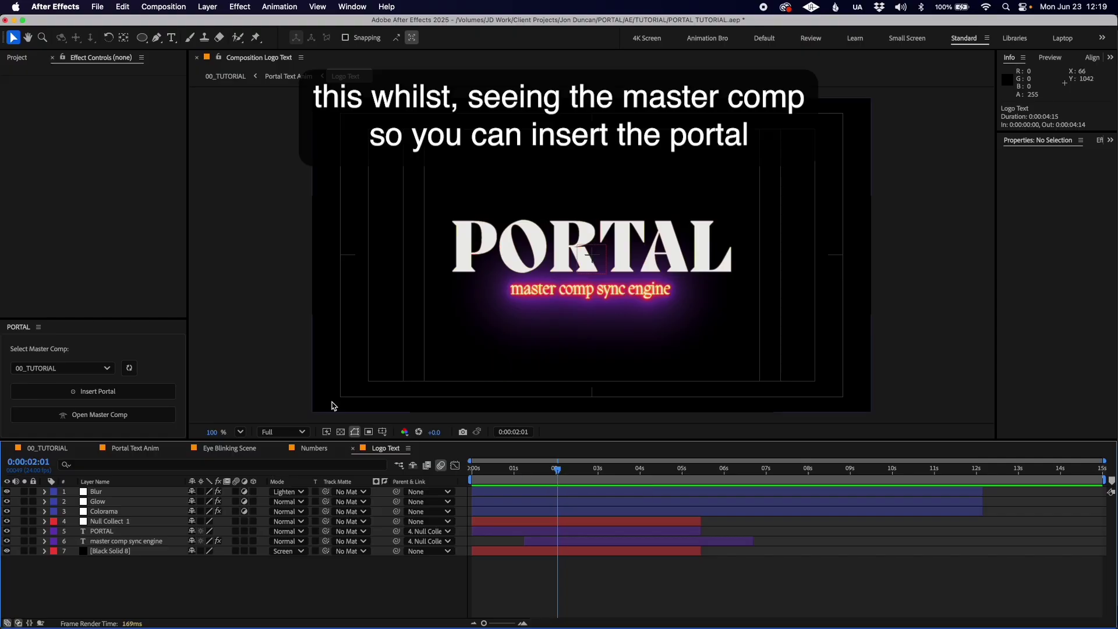
Insert a master-comp portal into Logo Text, set Black Solid 8 to Normal, and check 0:00:02:04
{"action": "left_click", "coordinate": [95, 391]}
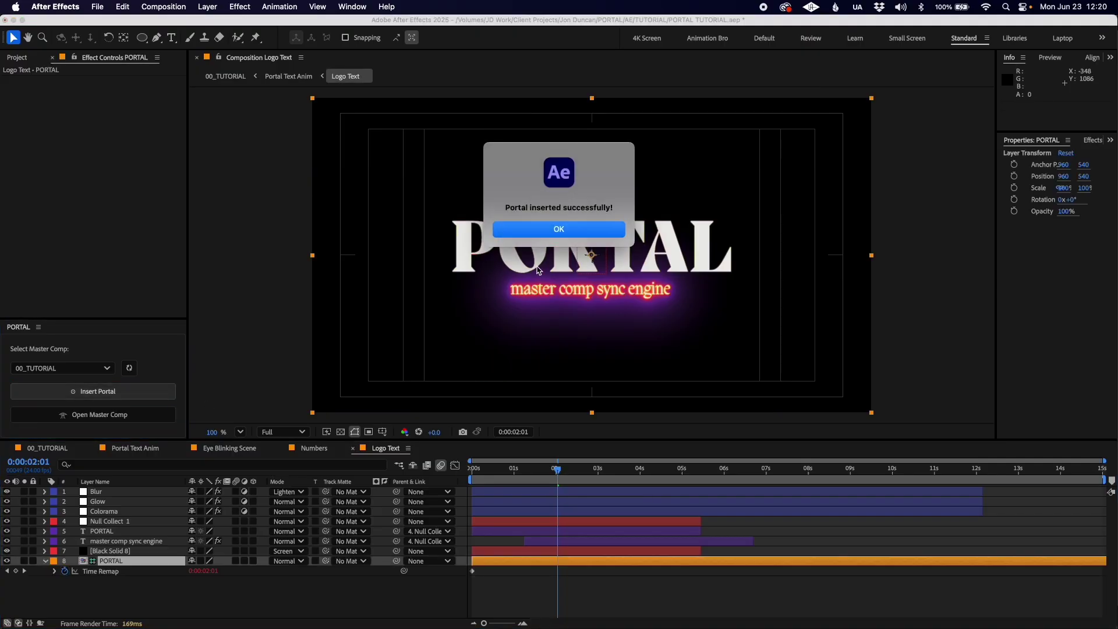
{"action": "left_click", "coordinate": [541, 233]}
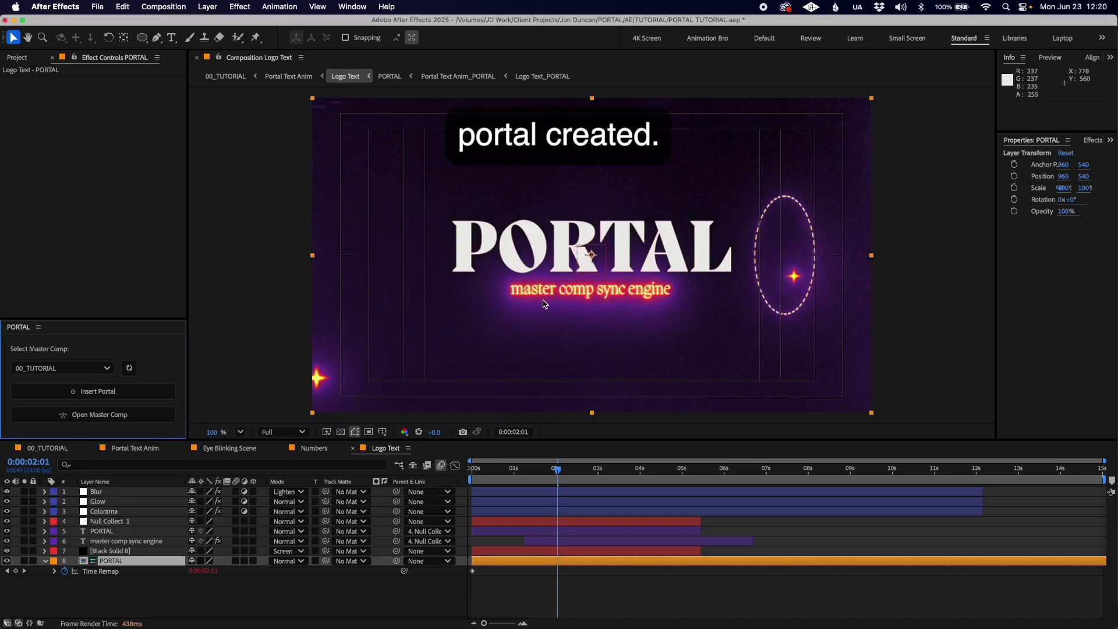
{"action": "left_click", "coordinate": [279, 552]}
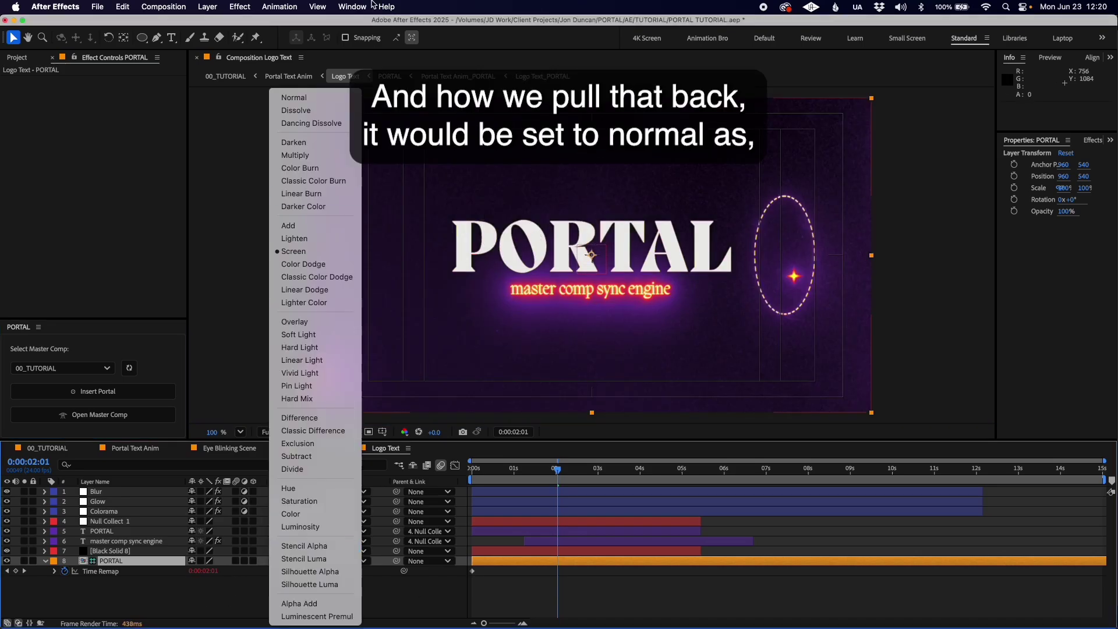
{"action": "left_click", "coordinate": [288, 95]}
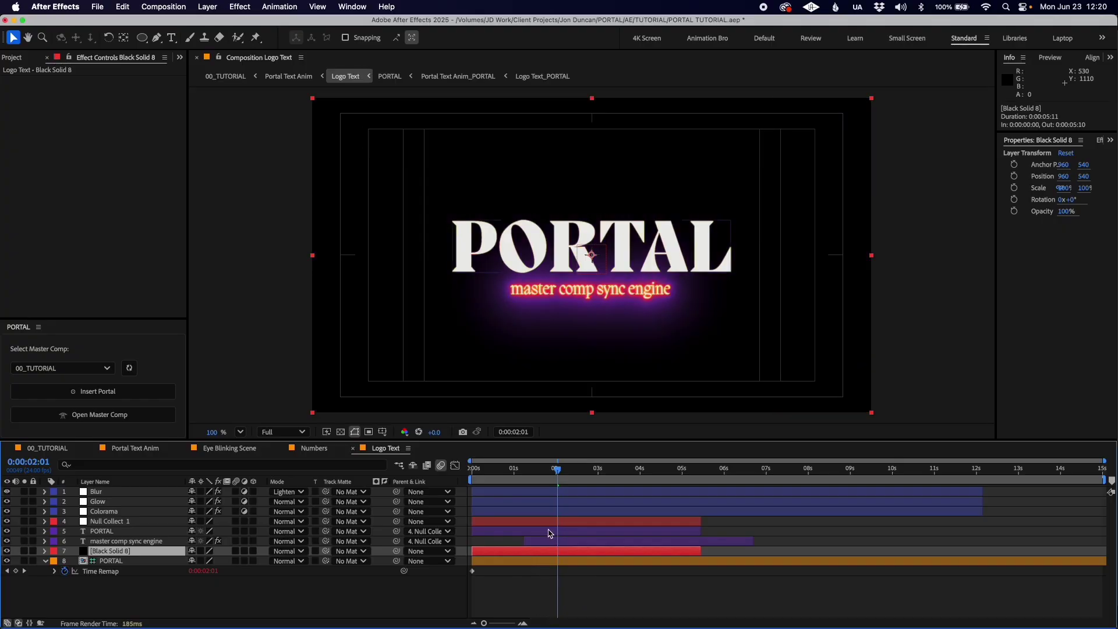
{"action": "left_click", "coordinate": [518, 470]}
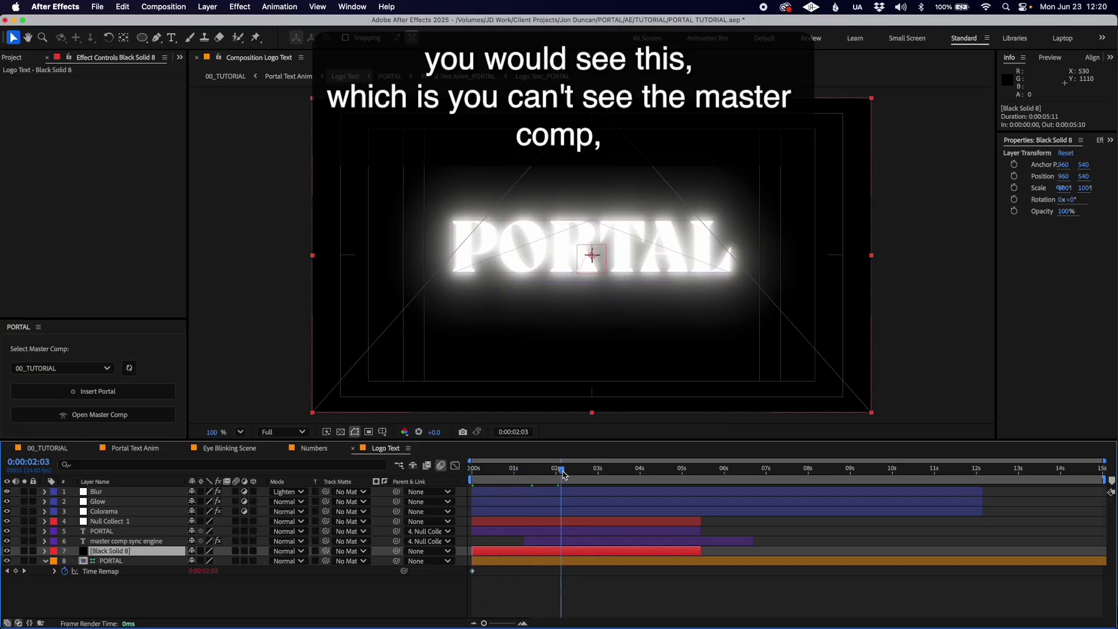
{"action": "left_click", "coordinate": [563, 470]}
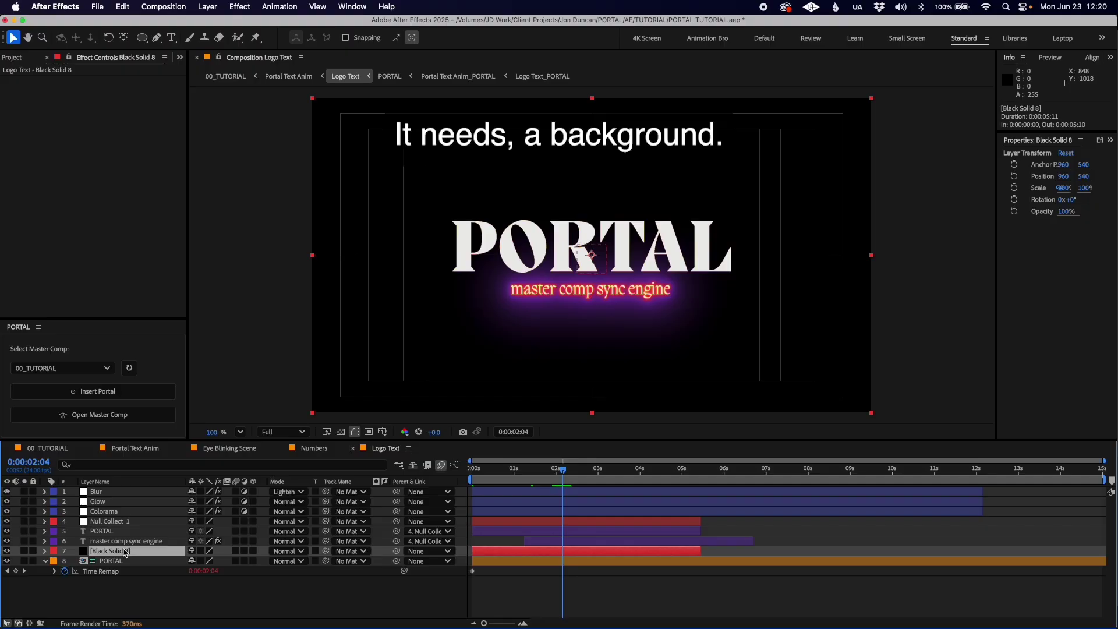
Switch Black Solid 8 to Screen blending and scrub to 0:00:02:06 to see the proxy
{"action": "left_click", "coordinate": [284, 552]}
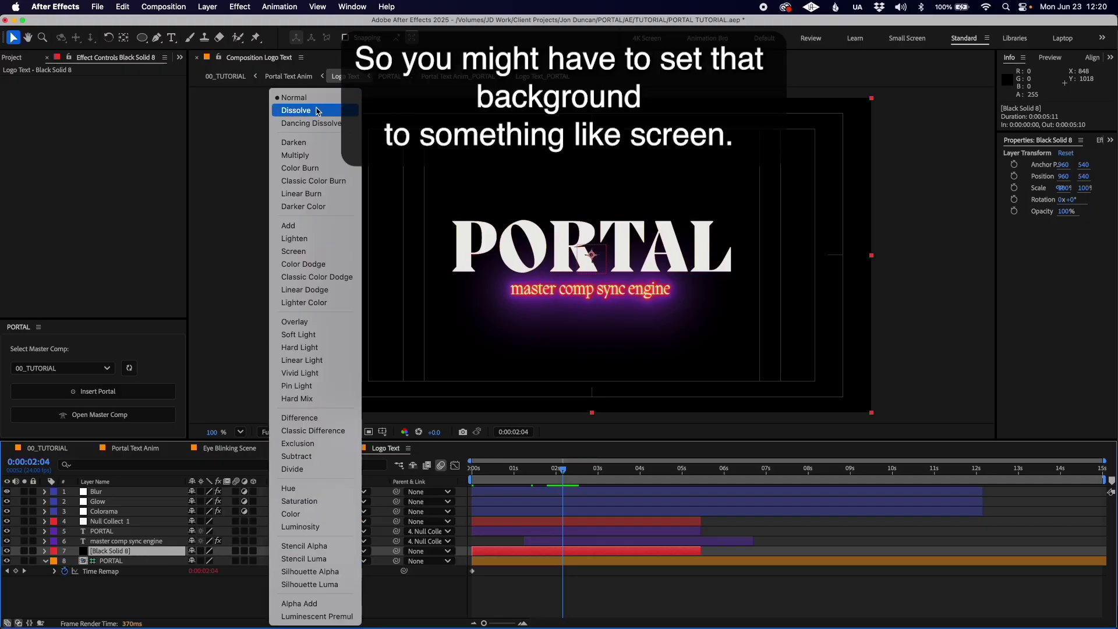
{"action": "left_click", "coordinate": [319, 254]}
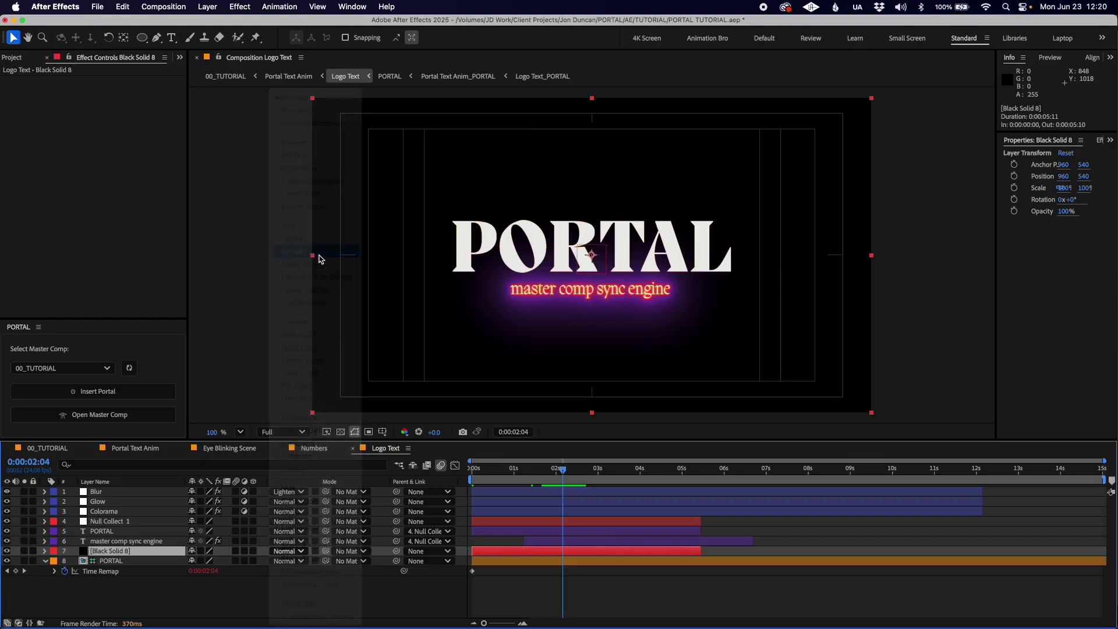
{"action": "left_click", "coordinate": [559, 474]}
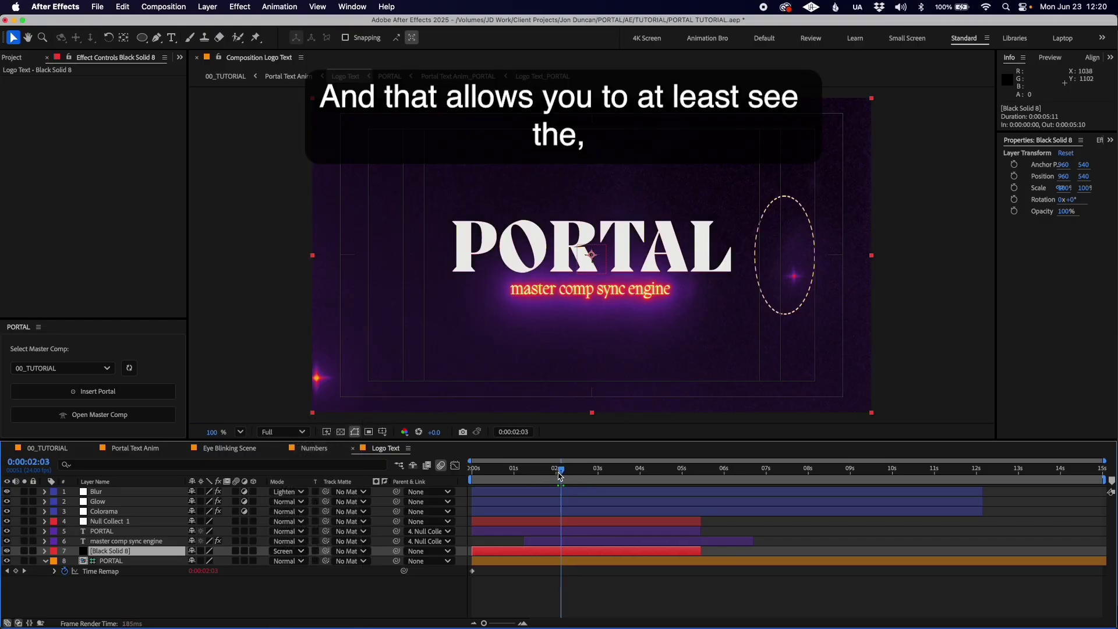
{"action": "mouse_move", "coordinate": [559, 475]}
{"action": "left_mouse_down"}
{"action": "mouse_move", "coordinate": [577, 478]}
{"action": "mouse_move", "coordinate": [566, 478]}
{"action": "left_mouse_up"}
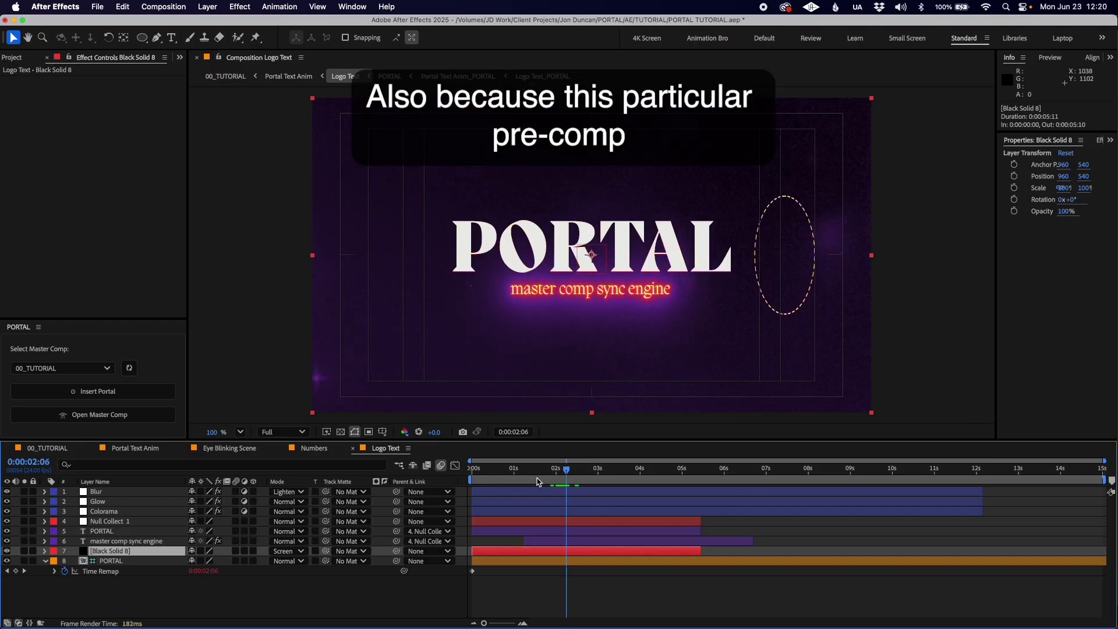
{"action": "left_click", "coordinate": [133, 492]}
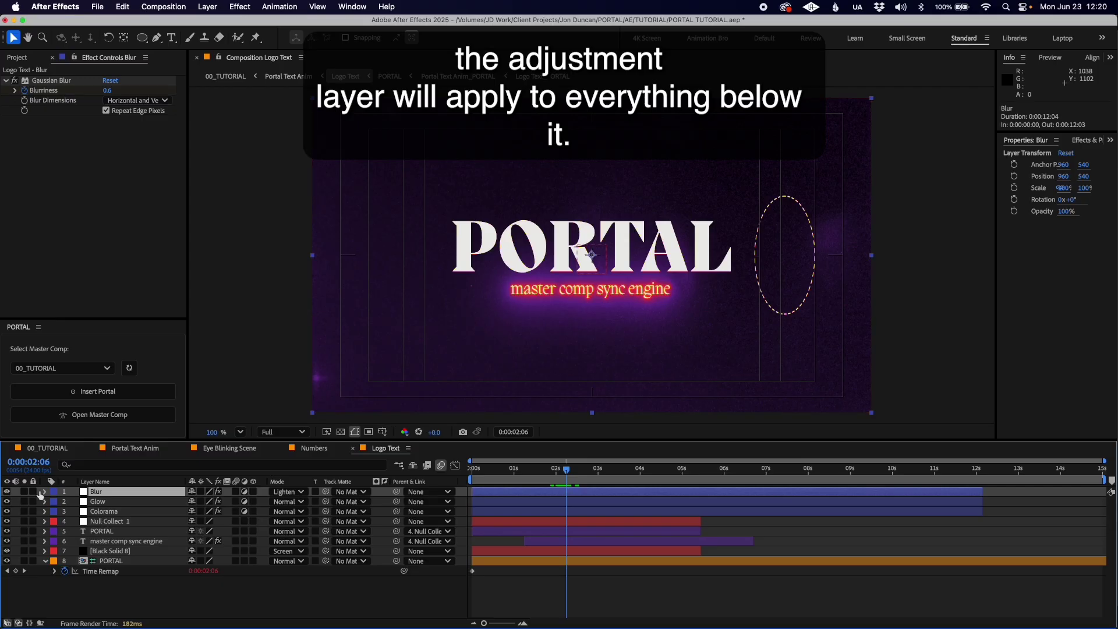
{"action": "left_click_drag", "start_coordinate": [7, 512], "coordinate": [7, 492]}
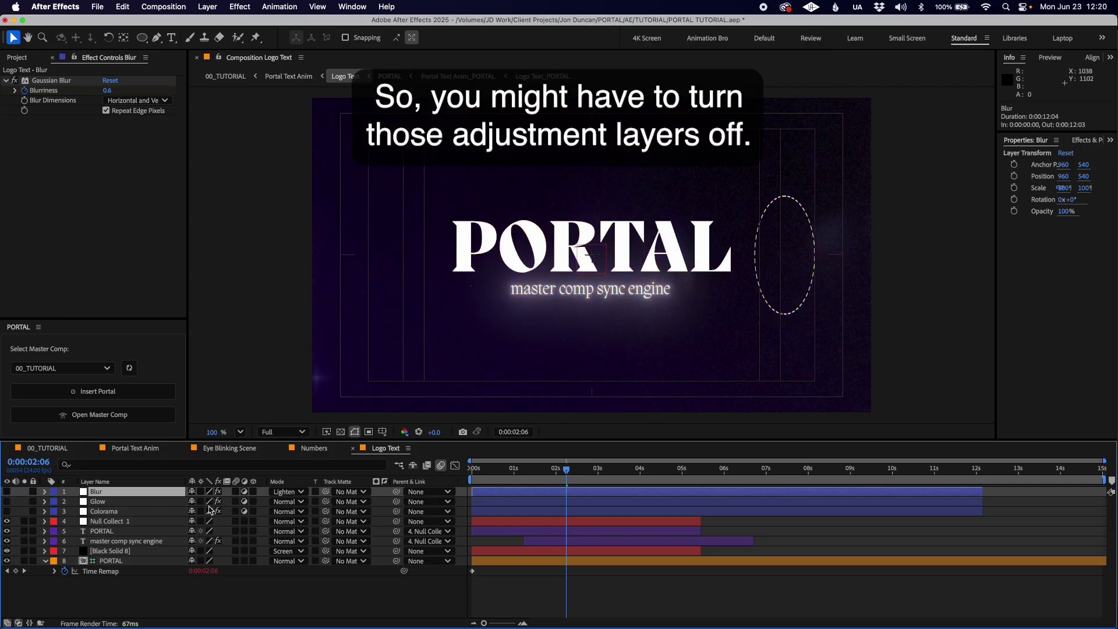
{"action": "mouse_move", "coordinate": [560, 471]}
{"action": "left_mouse_down"}
{"action": "mouse_move", "coordinate": [523, 471]}
{"action": "mouse_move", "coordinate": [611, 477]}
{"action": "mouse_move", "coordinate": [516, 478]}
{"action": "mouse_move", "coordinate": [571, 481]}
{"action": "left_mouse_up"}
{"action": "left_click_drag", "start_coordinate": [7, 511], "coordinate": [7, 491]}
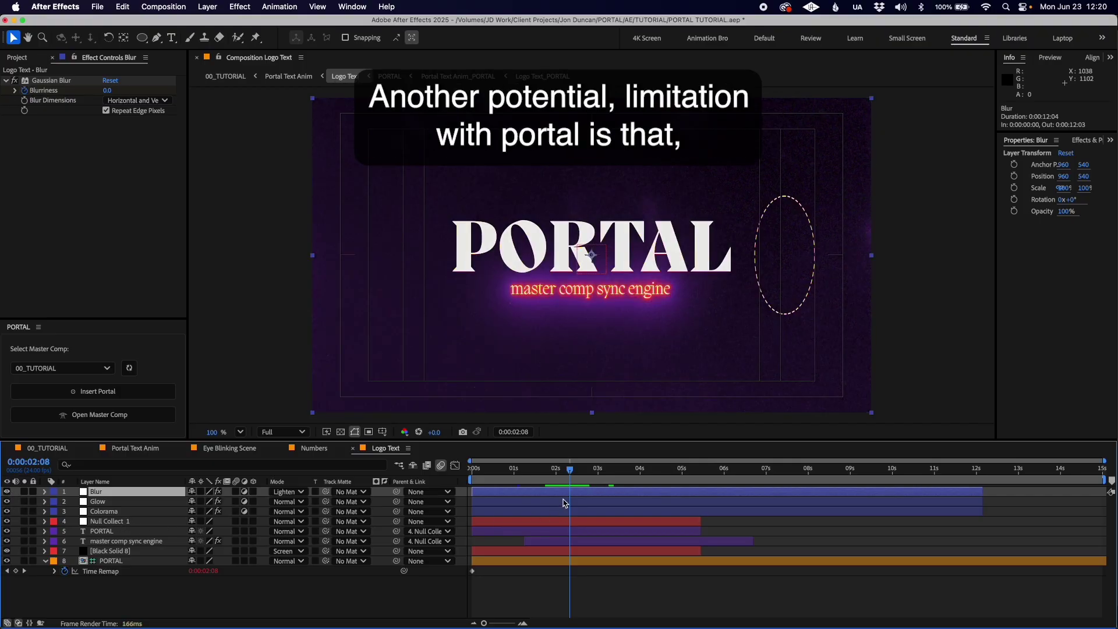
Make Shape Layer 1's magenta circle visible in the 00_TUTORIAL master comp
{"action": "left_click", "coordinate": [53, 450]}
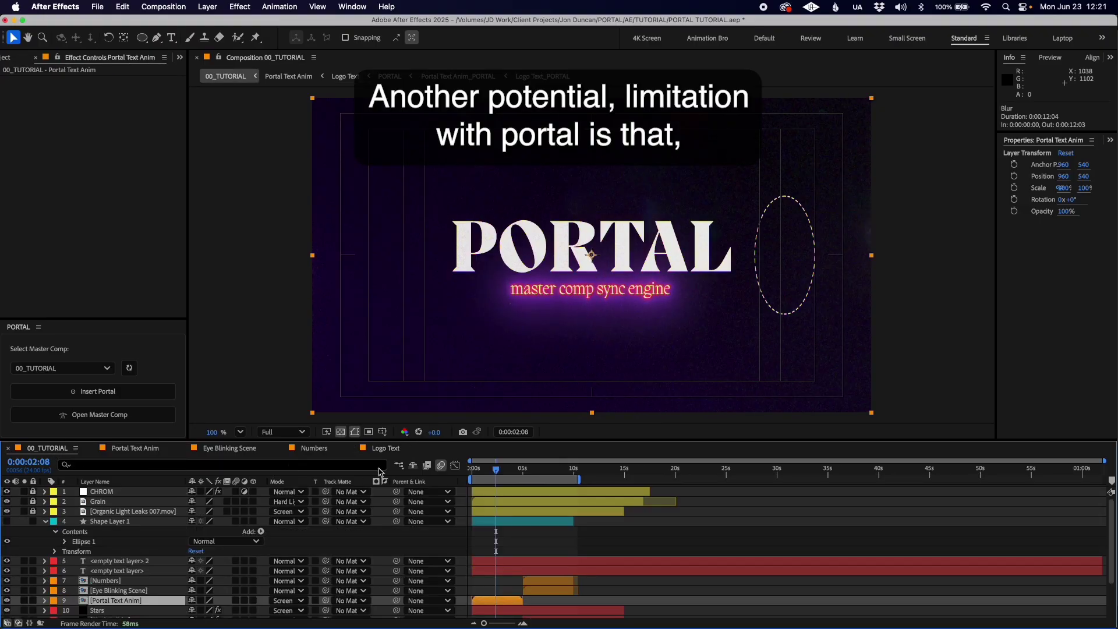
{"action": "left_click", "coordinate": [488, 521]}
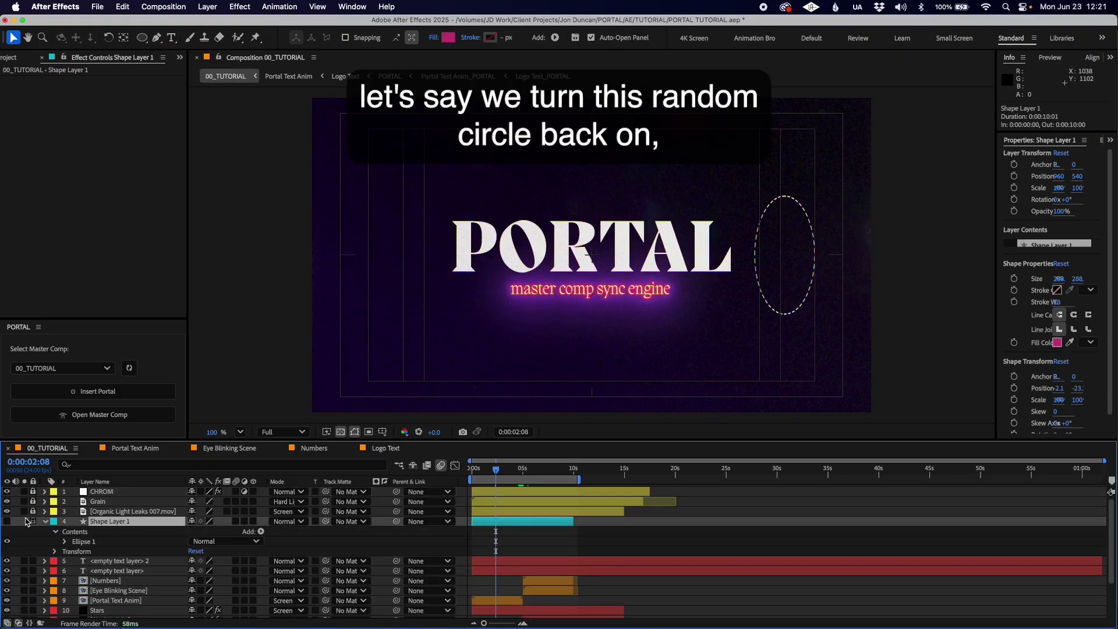
{"action": "left_click", "coordinate": [6, 521]}
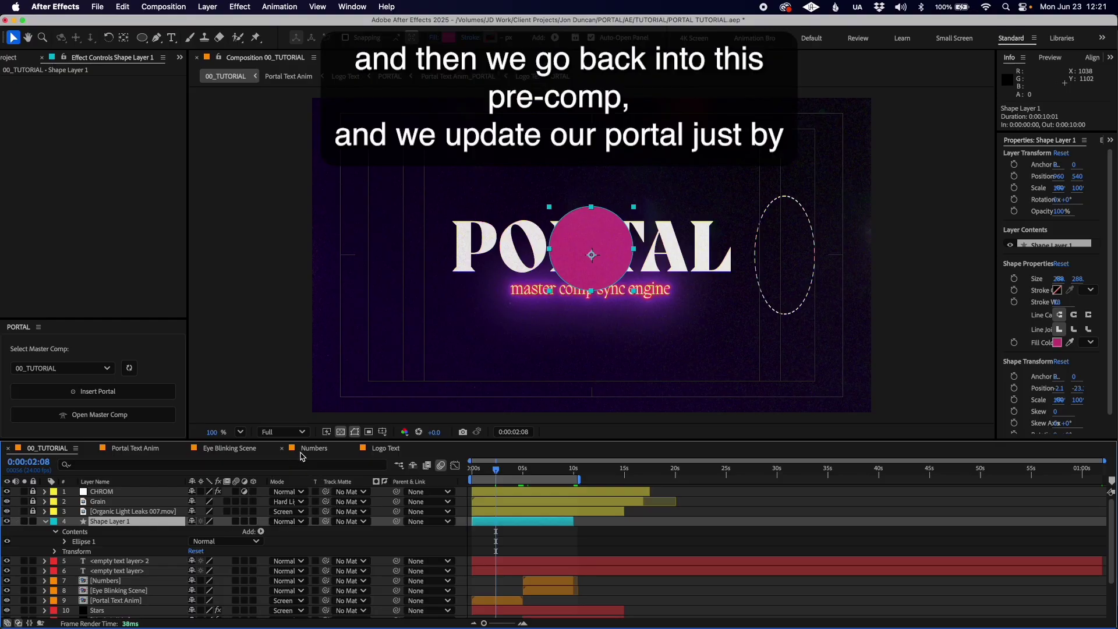
Re-insert the portal in Logo Text and compare it against the master comp's circle
{"action": "left_click", "coordinate": [370, 453]}
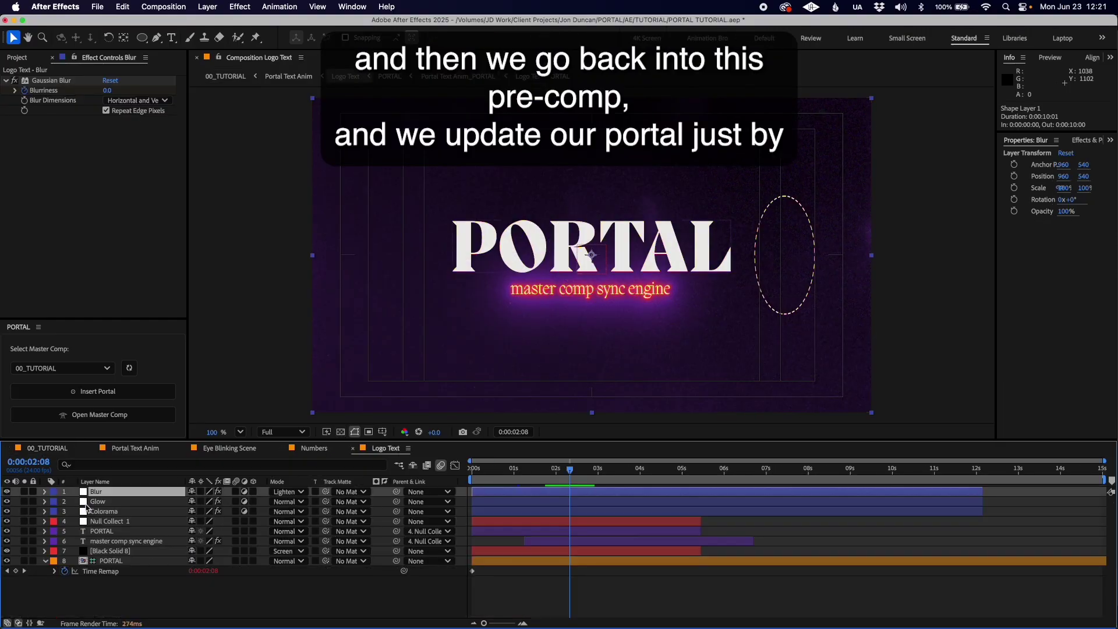
{"action": "left_click", "coordinate": [91, 394]}
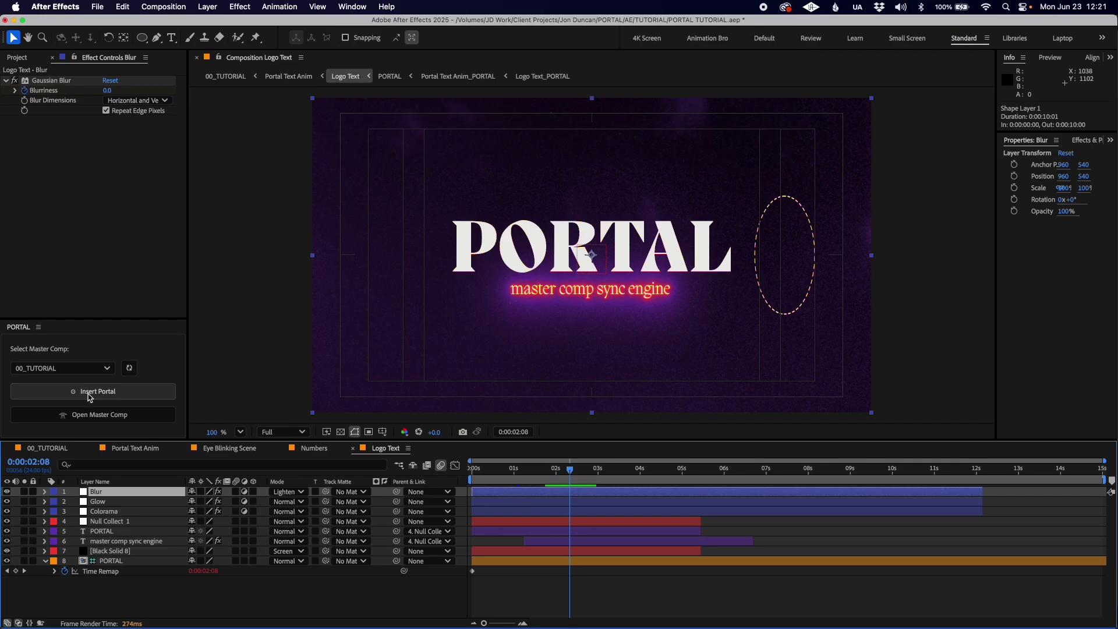
{"action": "left_click", "coordinate": [524, 229]}
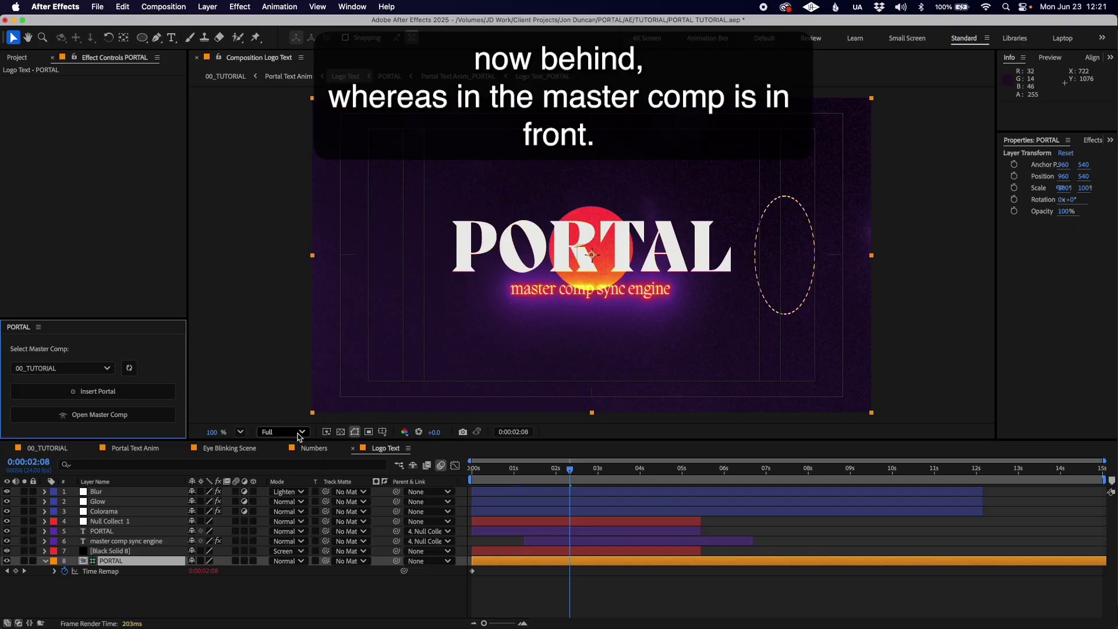
{"action": "left_click", "coordinate": [54, 450]}
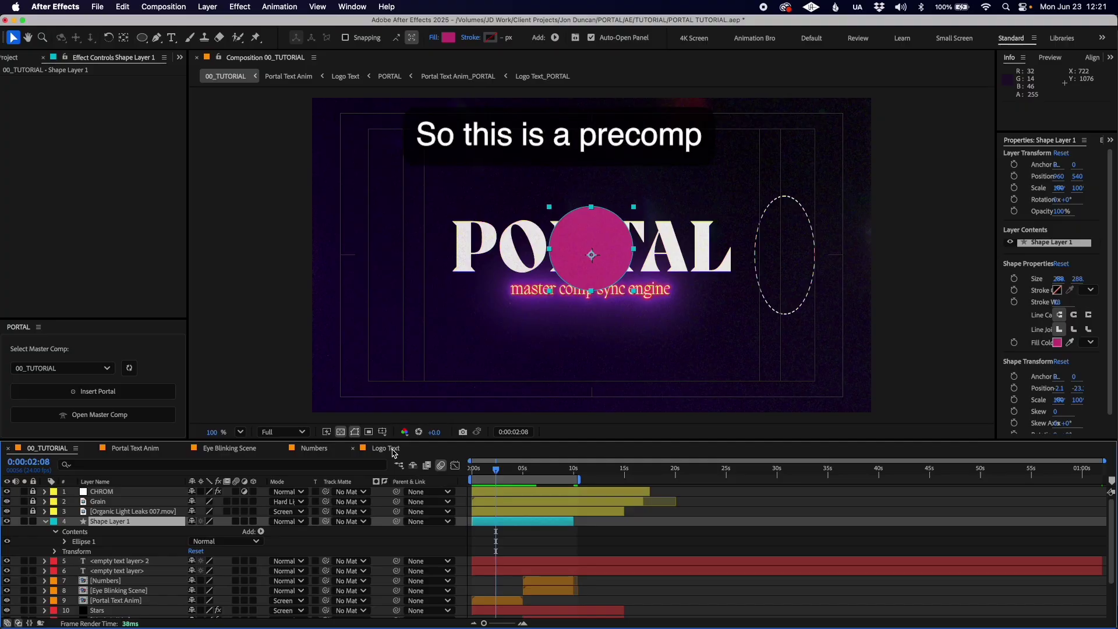
{"action": "left_click", "coordinate": [393, 452]}
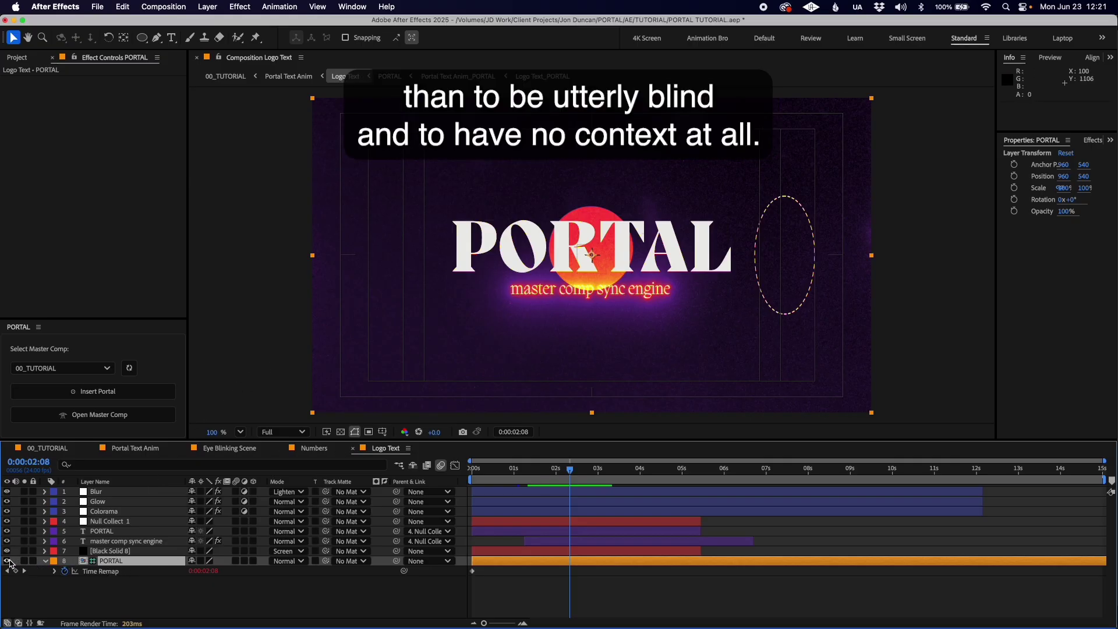
Compare Logo Text with and without the PORTAL layer, then delete that layer
{"action": "left_click", "coordinate": [7, 561]}
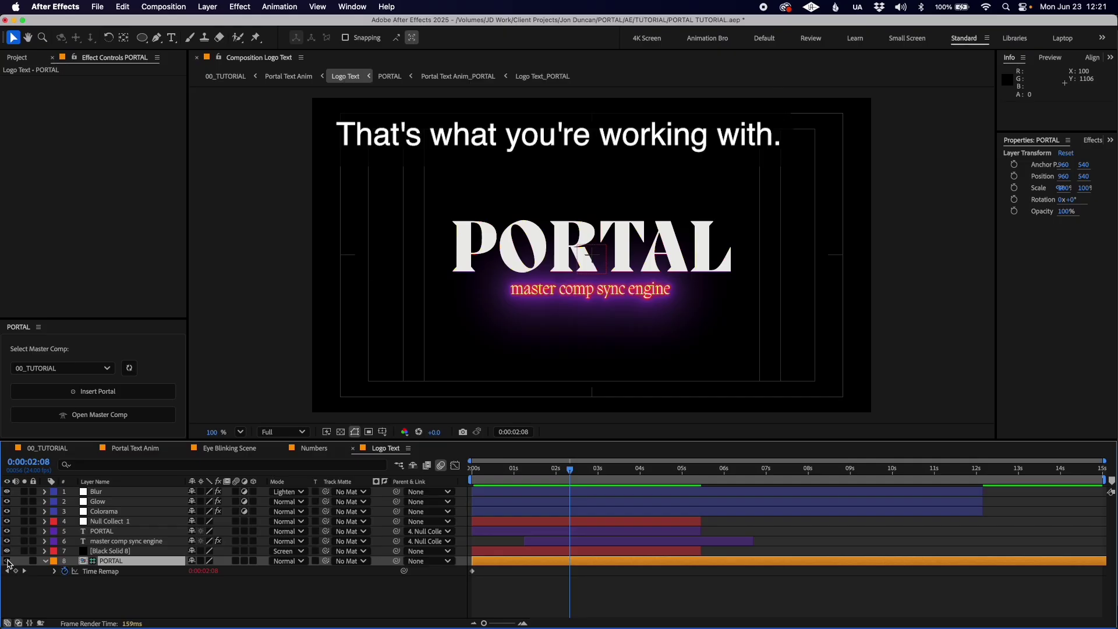
{"action": "left_click", "coordinate": [7, 560]}
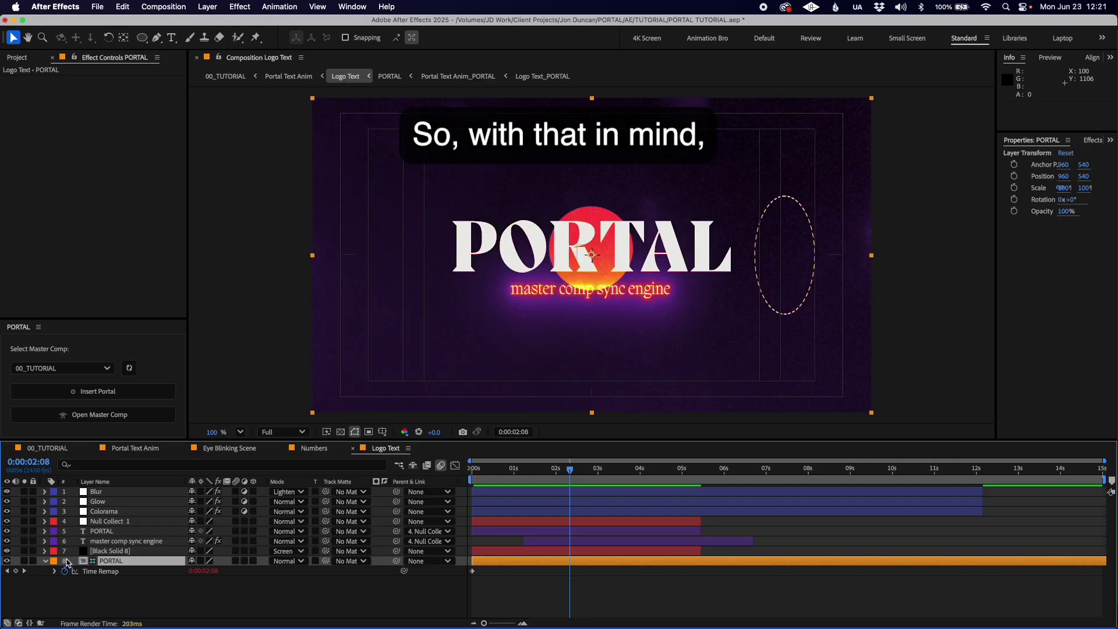
{"action": "left_click", "coordinate": [106, 563]}
{"action": "key", "text": "Delete"}
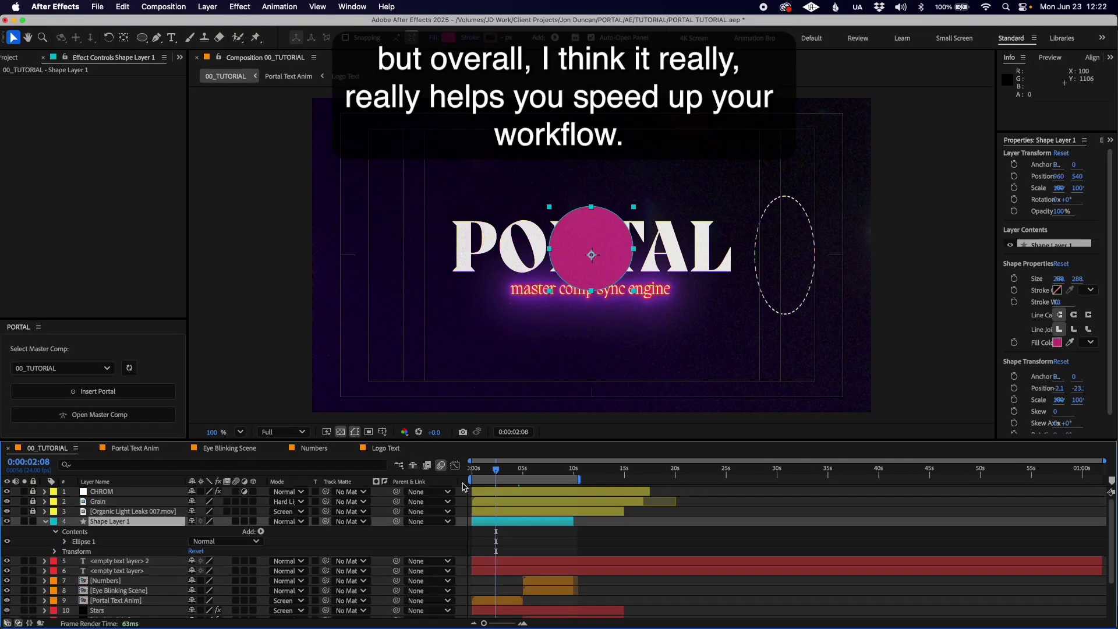
Hide Shape Layer 1's magenta circle and advance the playhead to the ONE TWO THREE eyes
{"action": "left_click", "coordinate": [6, 521]}
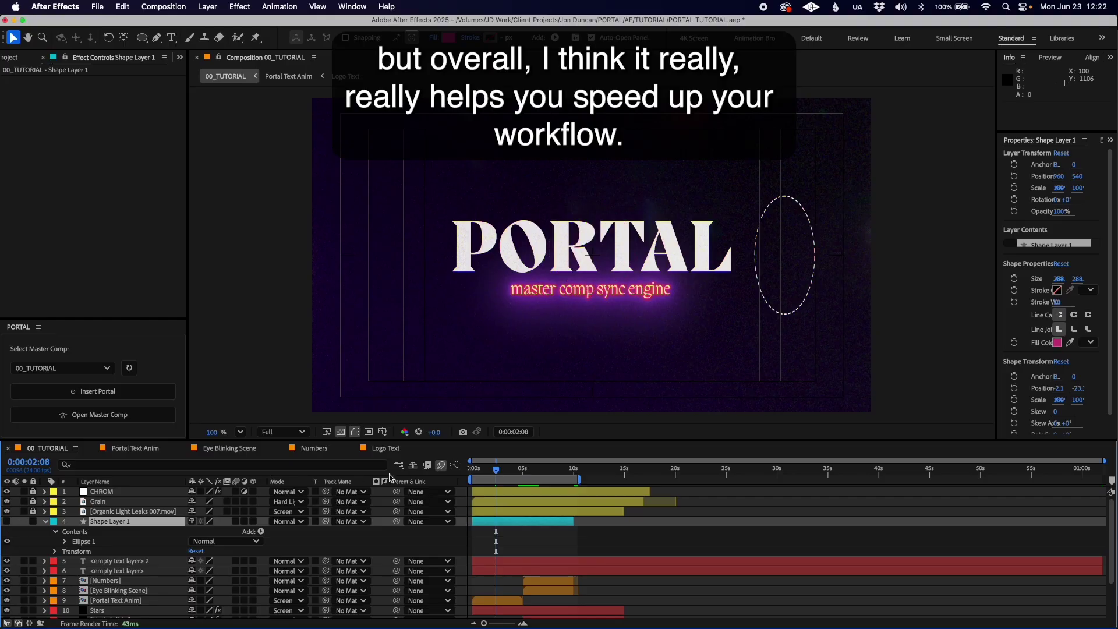
{"action": "left_click_drag", "start_coordinate": [506, 470], "coordinate": [551, 476]}
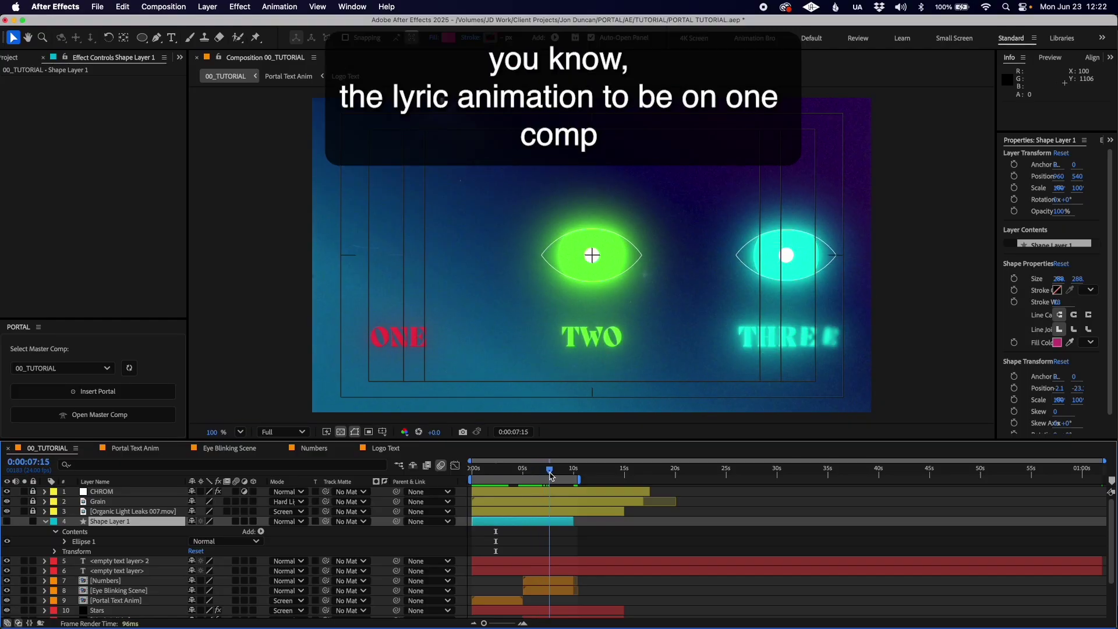